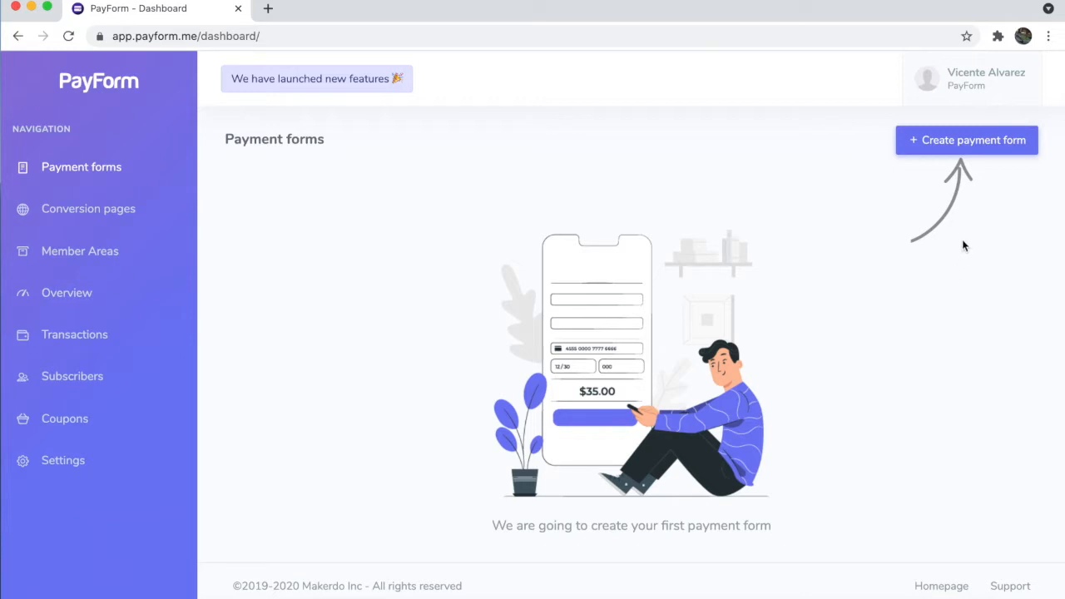
Step: Open the '+ Create payment form' chooser on the Payment forms dashboard
{"action": "left_click", "coordinate": [967, 148]}
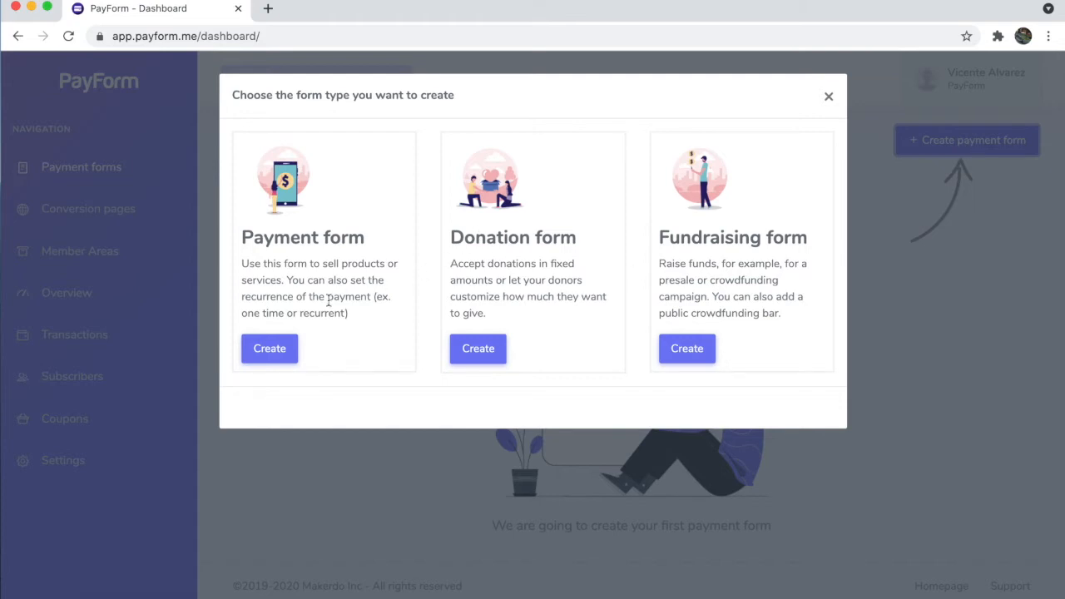
Step: Create a standard Payment form and put the cursor in its empty Form title field
{"action": "left_click", "coordinate": [282, 349]}
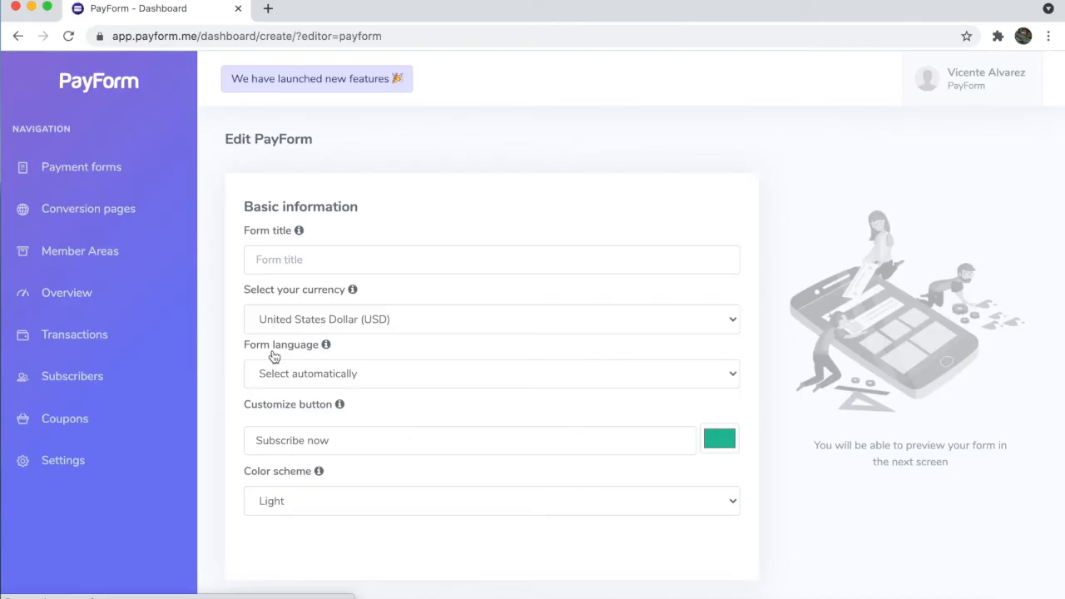
{"action": "scroll", "coordinate": [272, 350], "scroll_direction": "down", "scroll_amount": 3}
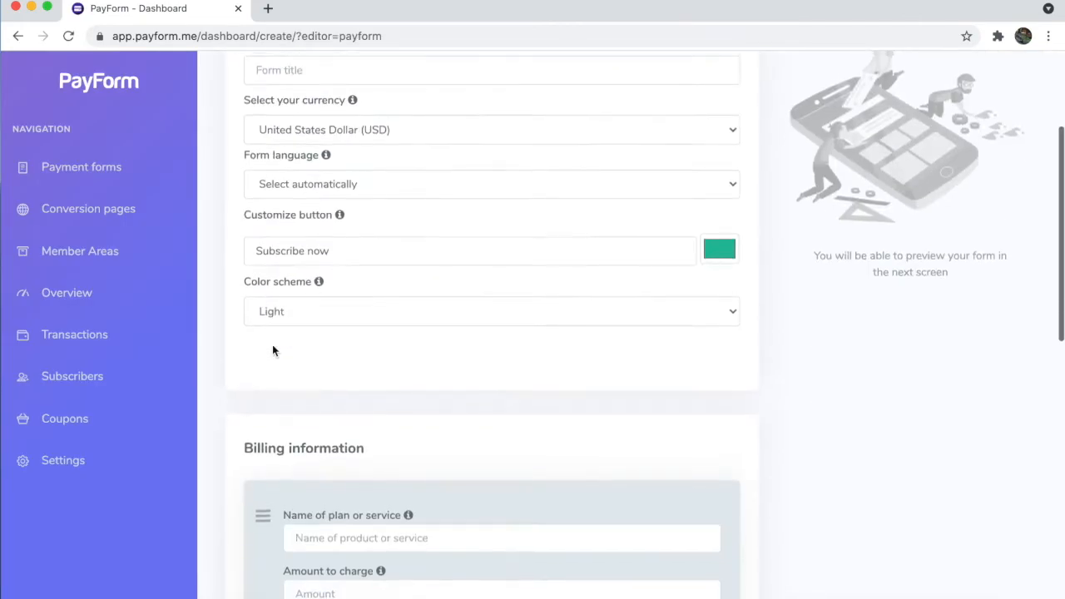
{"action": "scroll", "coordinate": [283, 292], "scroll_direction": "up", "scroll_amount": 2}
{"action": "left_click", "coordinate": [298, 233]}
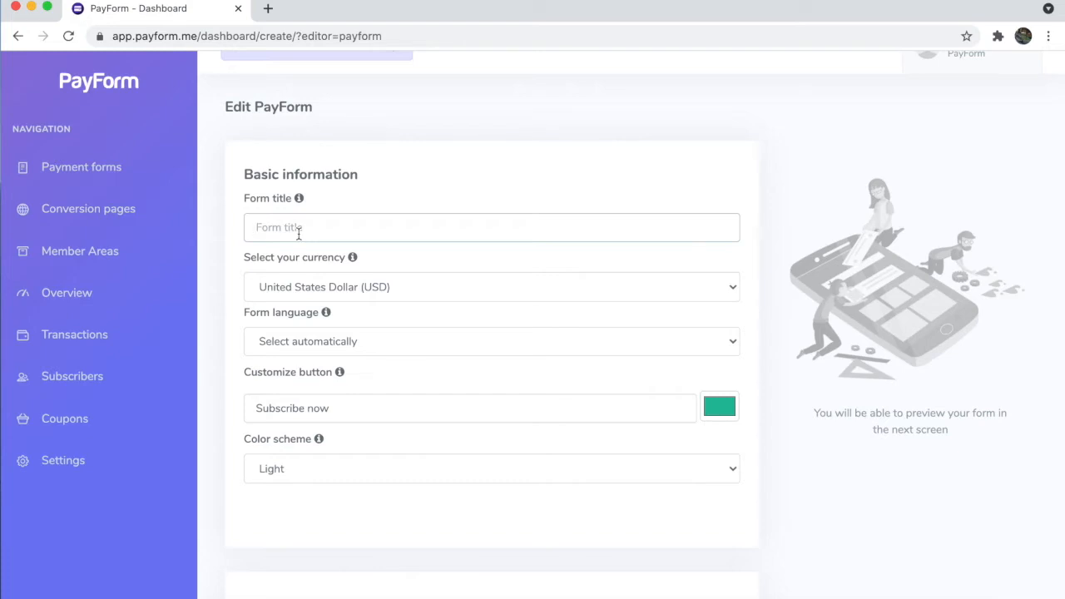
Step: Title the form 'SEO Services' and keep USD as its currency
{"action": "type", "text": "SEO Services"}
{"action": "scroll", "coordinate": [630, 285], "scroll_direction": "down", "scroll_amount": 1}
{"action": "left_click", "coordinate": [628, 249]}
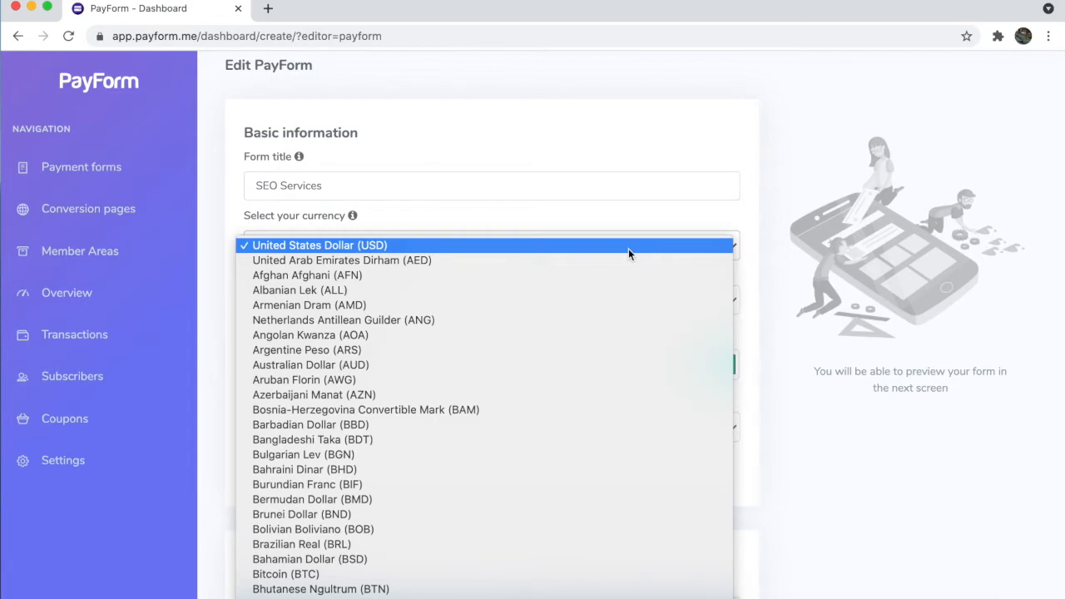
{"action": "left_click", "coordinate": [517, 242]}
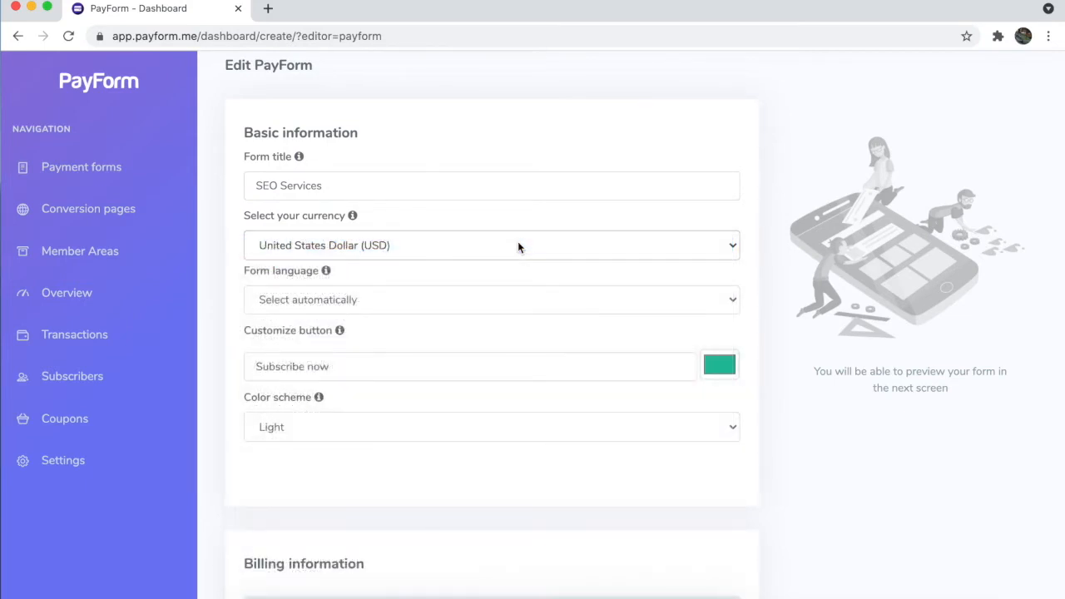
Step: Set the form language to English and keep the Light color scheme
{"action": "left_click", "coordinate": [559, 303]}
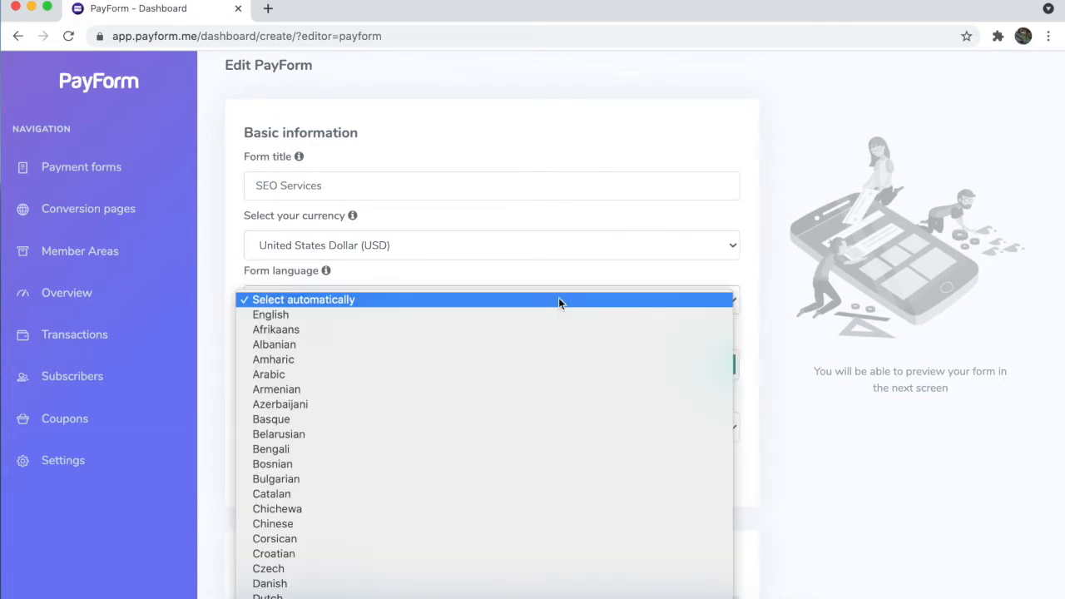
{"action": "scroll", "coordinate": [547, 484], "scroll_direction": "down", "scroll_amount": 10}
{"action": "scroll", "coordinate": [547, 484], "scroll_direction": "up", "scroll_amount": 2}
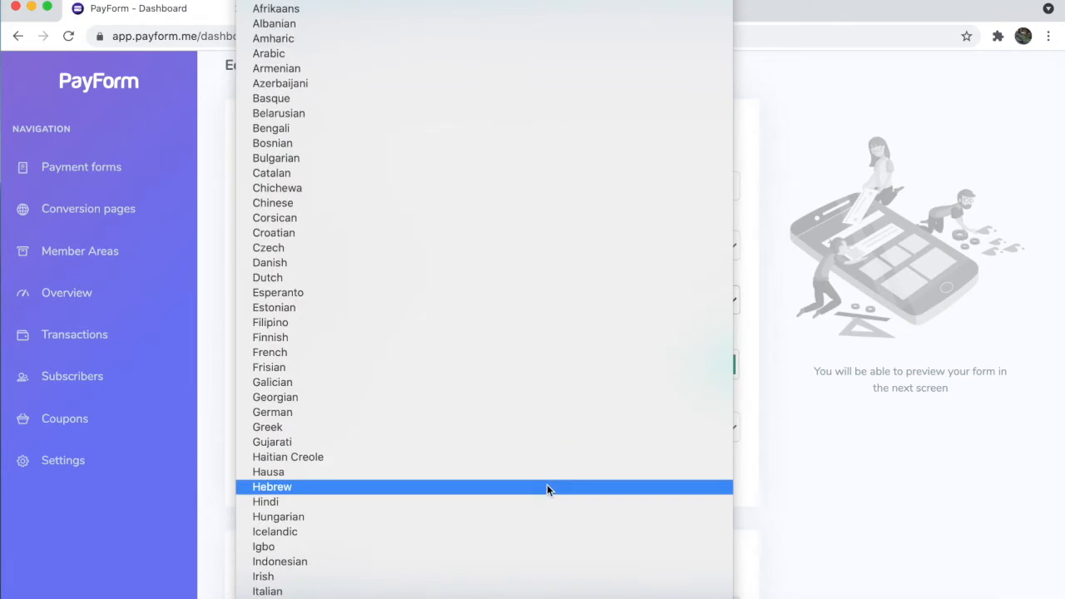
{"action": "left_click", "coordinate": [402, 6]}
{"action": "left_click", "coordinate": [306, 308]}
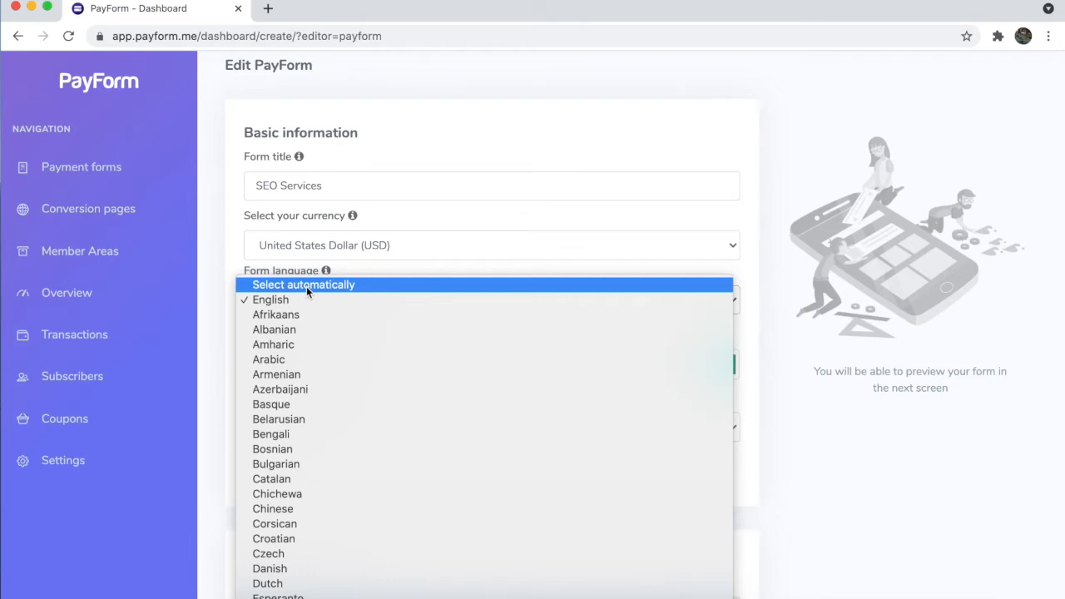
{"action": "left_click", "coordinate": [279, 303]}
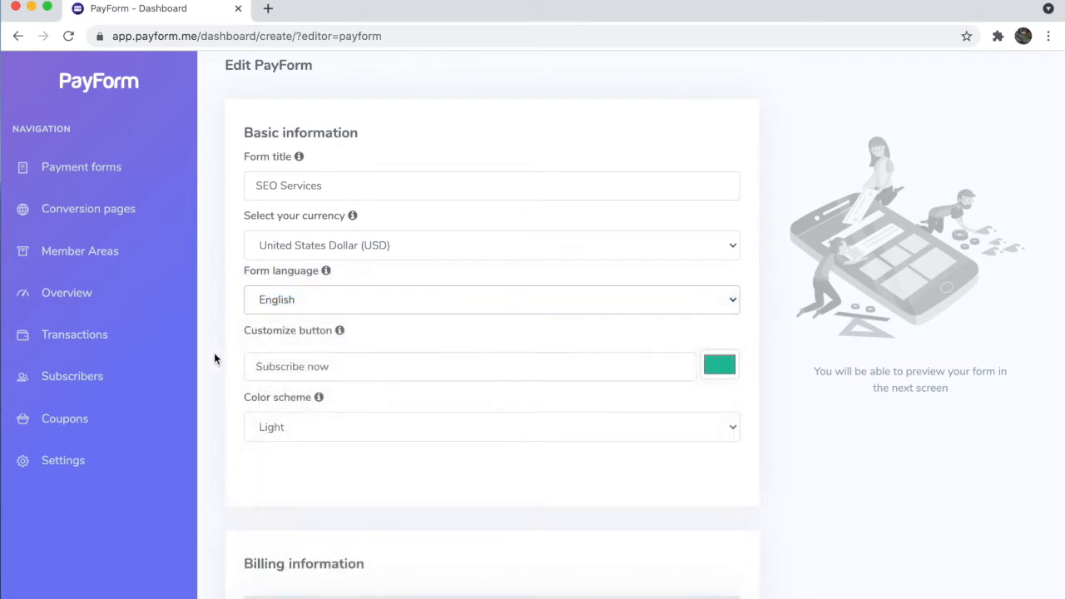
{"action": "scroll", "coordinate": [214, 353], "scroll_direction": "down", "scroll_amount": 1}
{"action": "scroll", "coordinate": [214, 353], "scroll_direction": "down", "scroll_amount": 2}
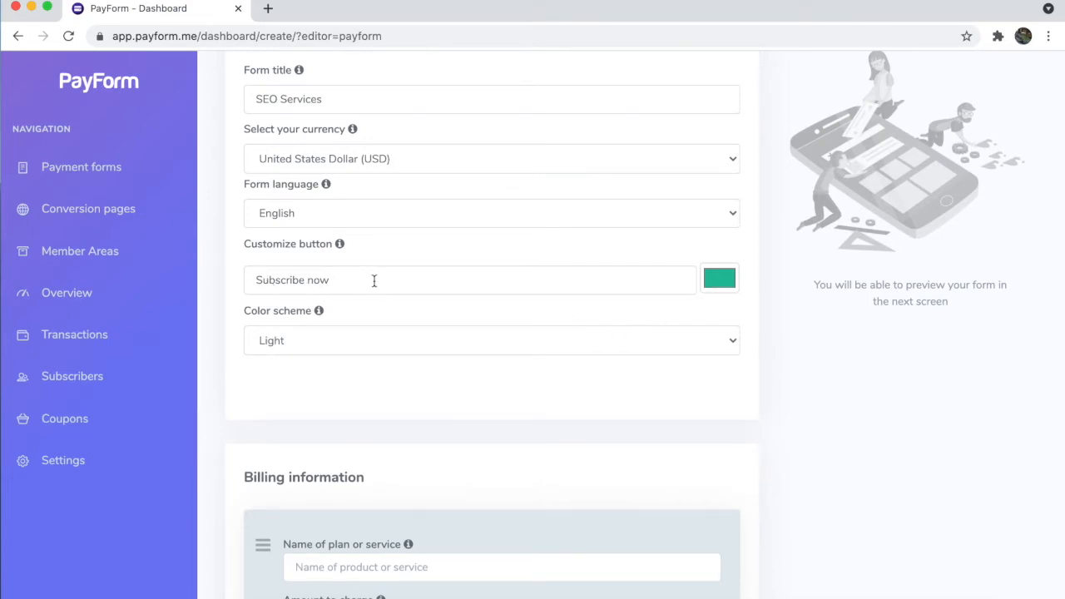
{"action": "left_click", "coordinate": [409, 345]}
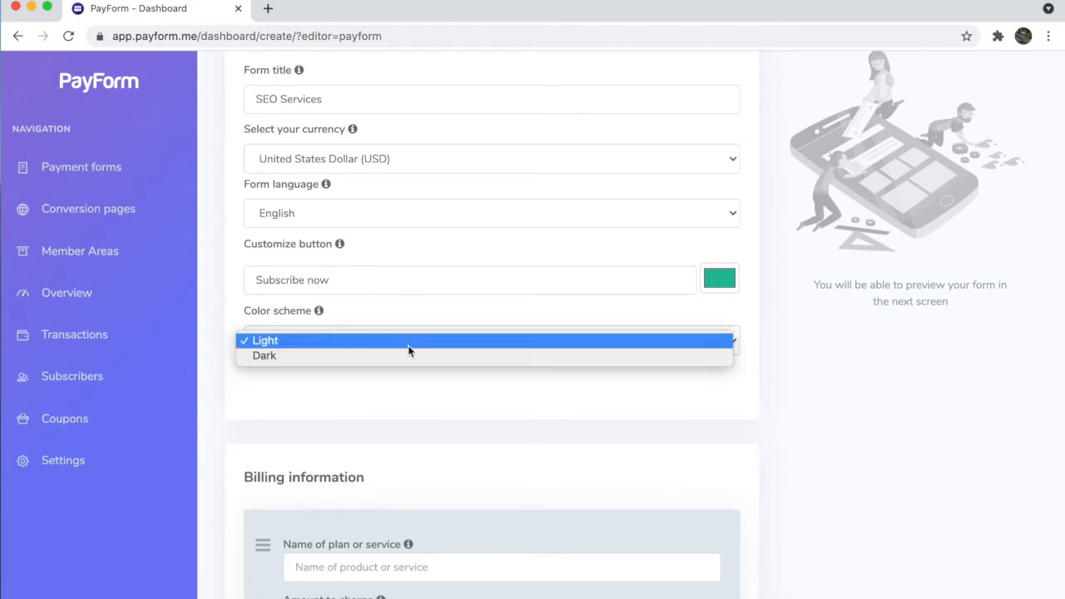
{"action": "left_click", "coordinate": [407, 342]}
{"action": "scroll", "coordinate": [438, 411], "scroll_direction": "down", "scroll_amount": 4}
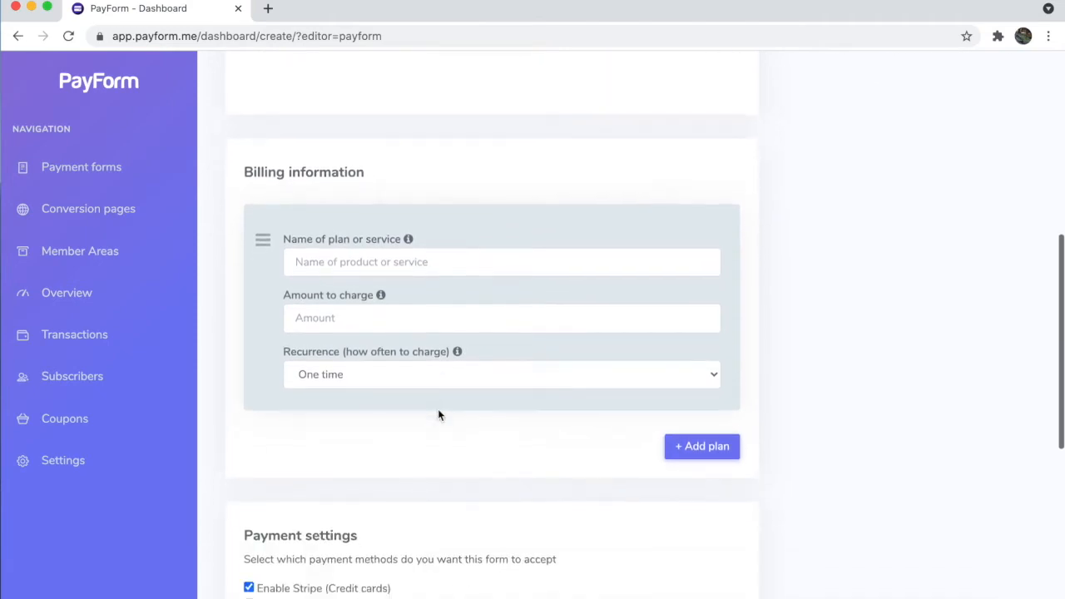
{"action": "scroll", "coordinate": [438, 414], "scroll_direction": "down", "scroll_amount": 2}
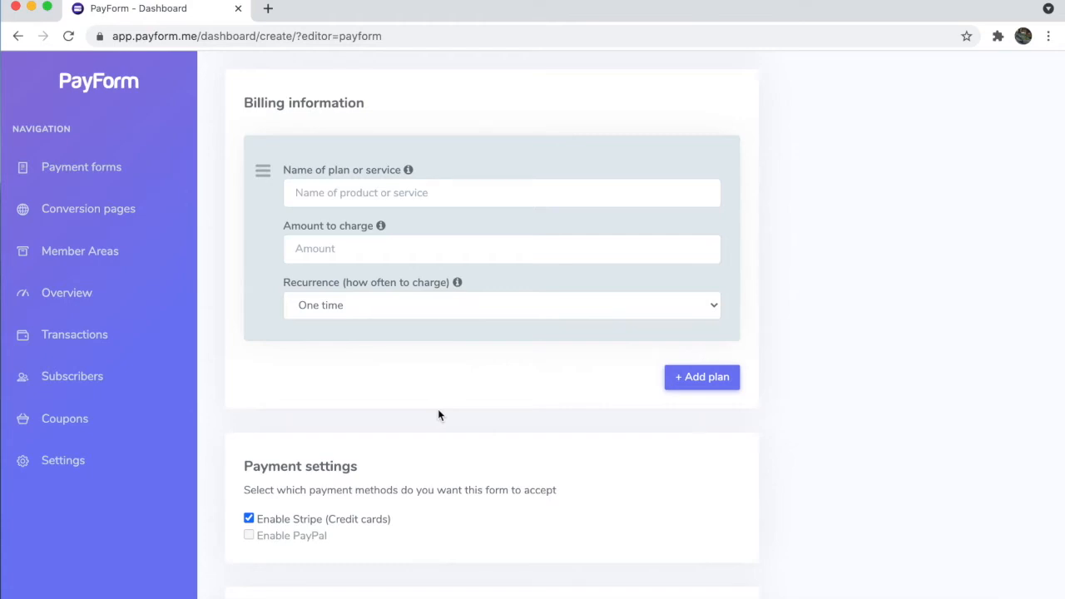
{"action": "left_click", "coordinate": [695, 383]}
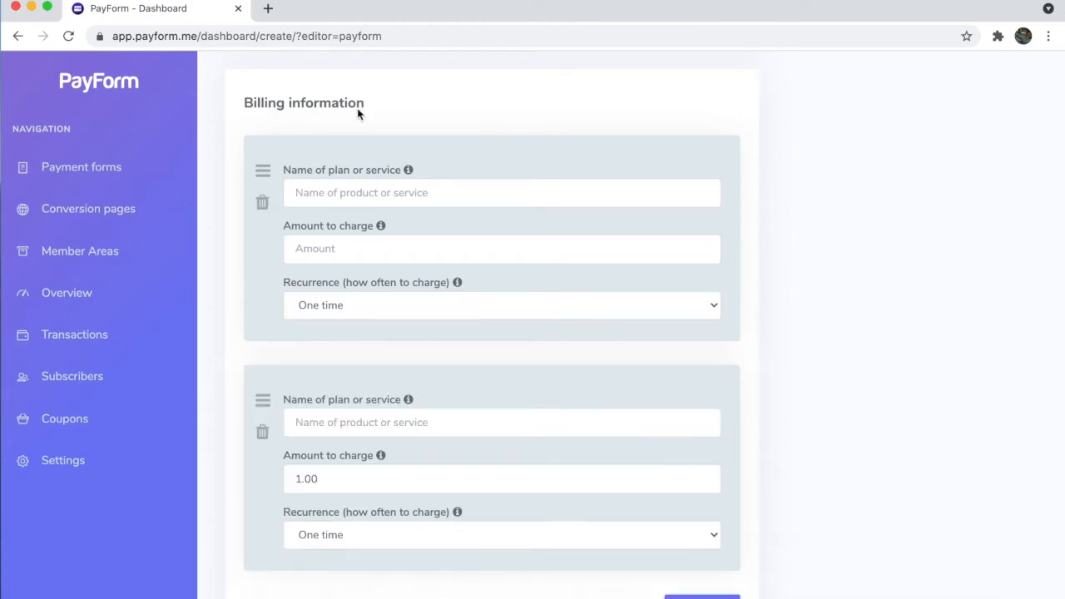
{"action": "left_click", "coordinate": [262, 432]}
{"action": "left_click", "coordinate": [674, 384]}
{"action": "mouse_move", "coordinate": [265, 406]}
{"action": "left_mouse_down"}
{"action": "mouse_move", "coordinate": [263, 361]}
{"action": "mouse_move", "coordinate": [266, 399]}
{"action": "left_mouse_up"}
{"action": "left_click", "coordinate": [262, 434]}
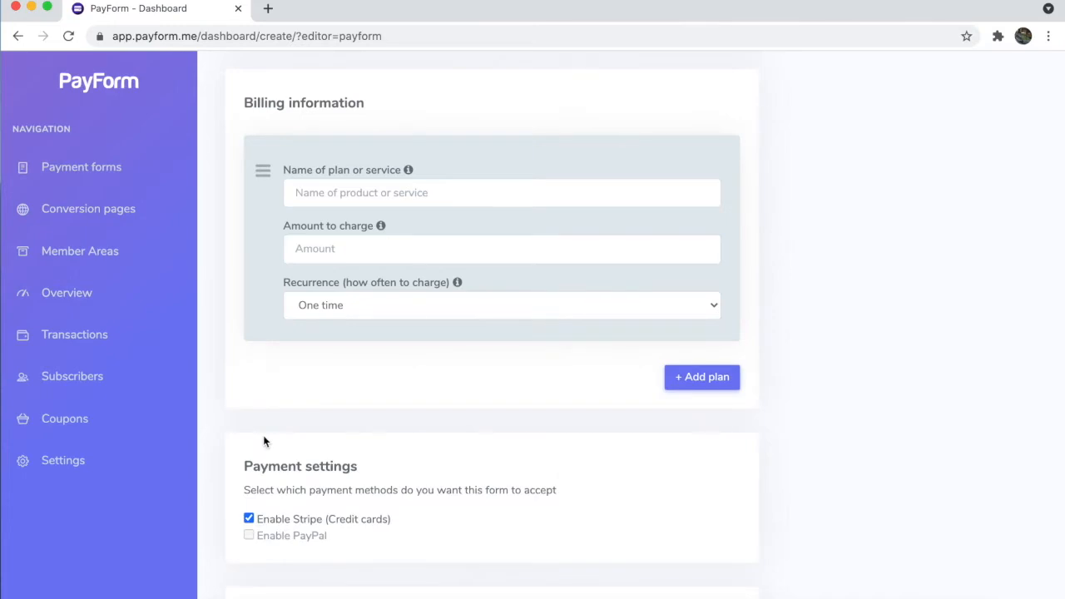
{"action": "scroll", "coordinate": [275, 416], "scroll_direction": "up", "scroll_amount": 1}
Step: Set up the first plan as 'Basic Plan' at 99, billed every month
{"action": "left_click", "coordinate": [336, 333]}
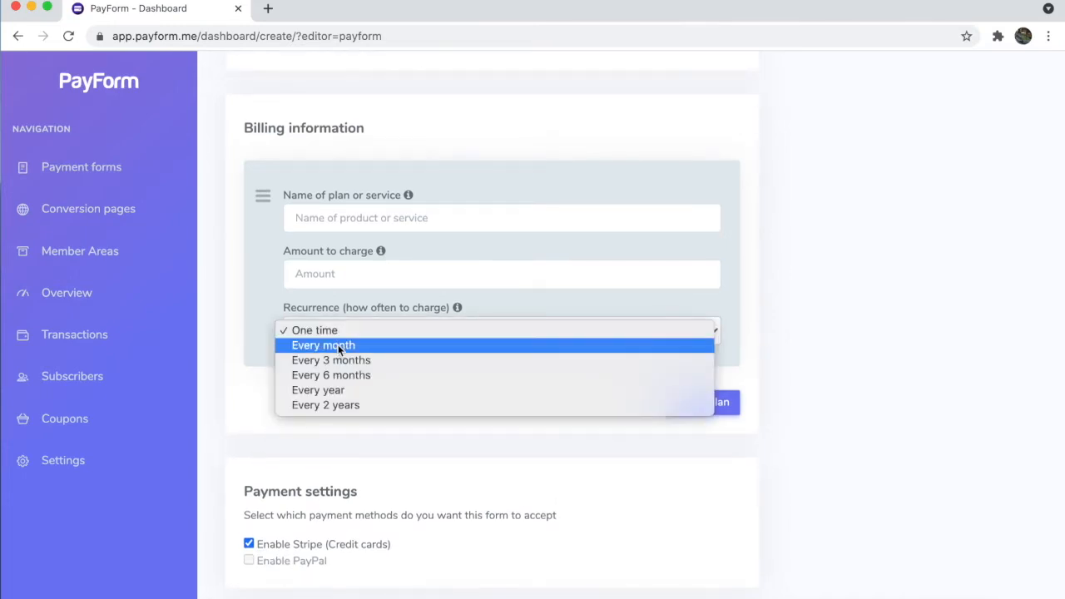
{"action": "left_click", "coordinate": [338, 345]}
{"action": "left_click", "coordinate": [347, 221]}
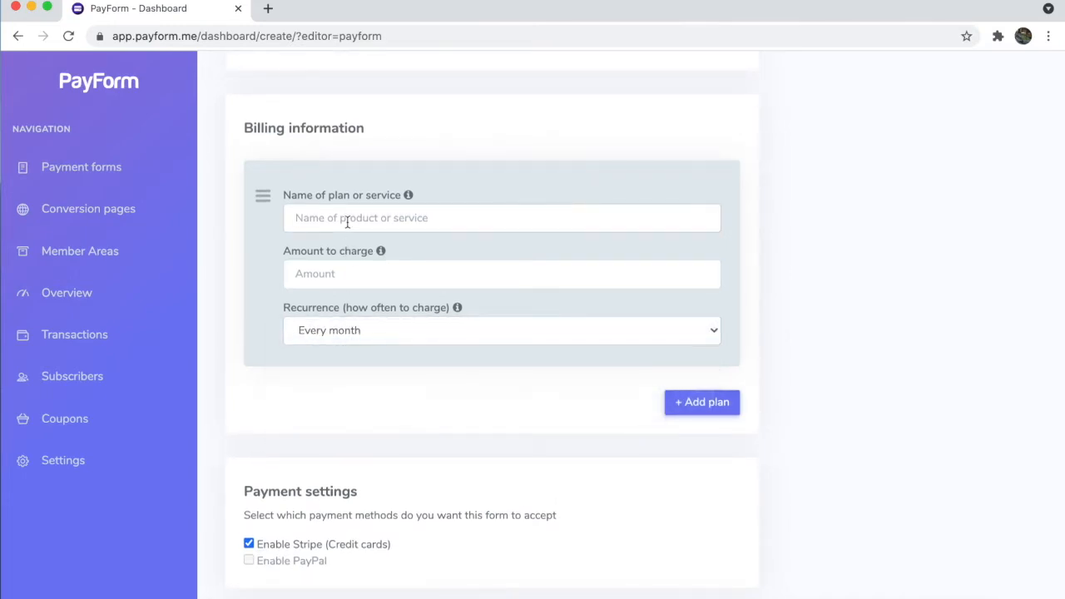
{"action": "type", "text": "Services"}
{"action": "left_click", "coordinate": [347, 274]}
{"action": "type", "text": "99"}
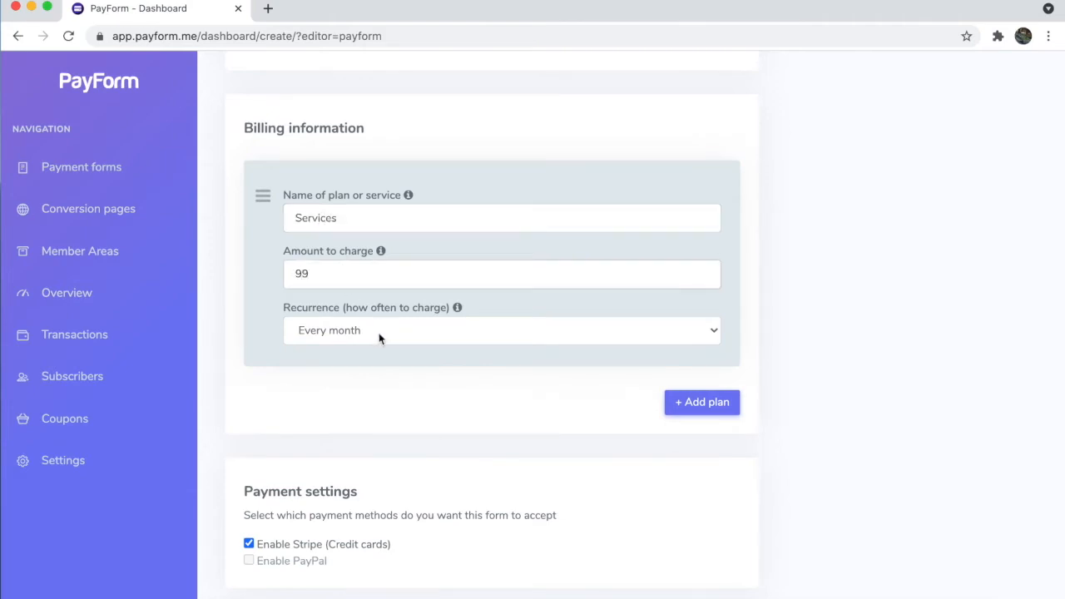
{"action": "left_click", "coordinate": [428, 398]}
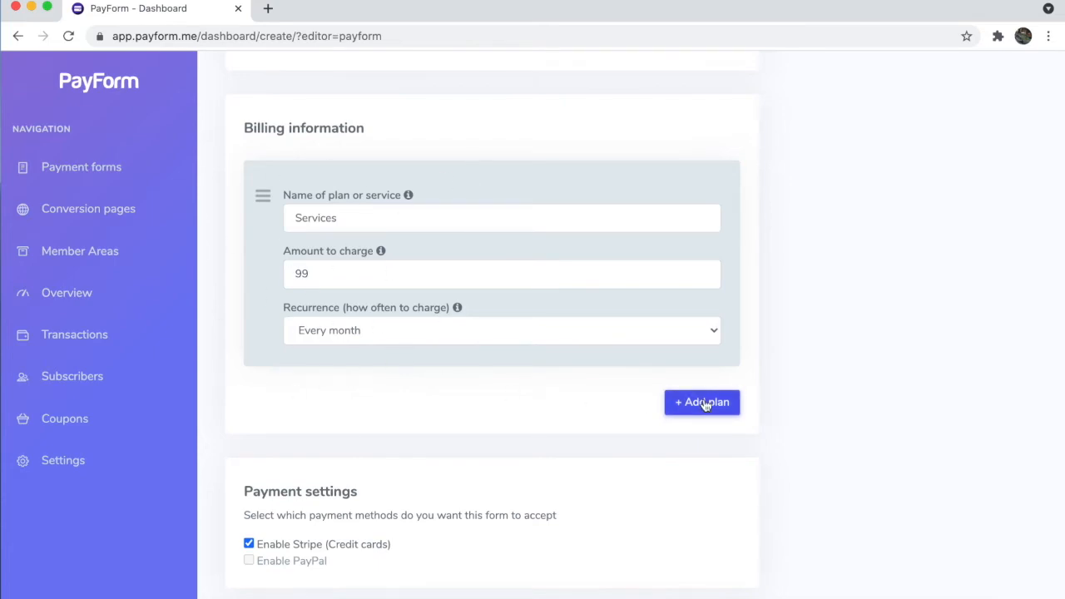
{"action": "left_click", "coordinate": [495, 217]}
{"action": "double_click", "coordinate": [495, 216]}
{"action": "type", "text": "Bais"}
{"action": "key", "text": "BackSpace"}
{"action": "key", "text": "BackSpace"}
{"action": "type", "text": "sic Plan"}
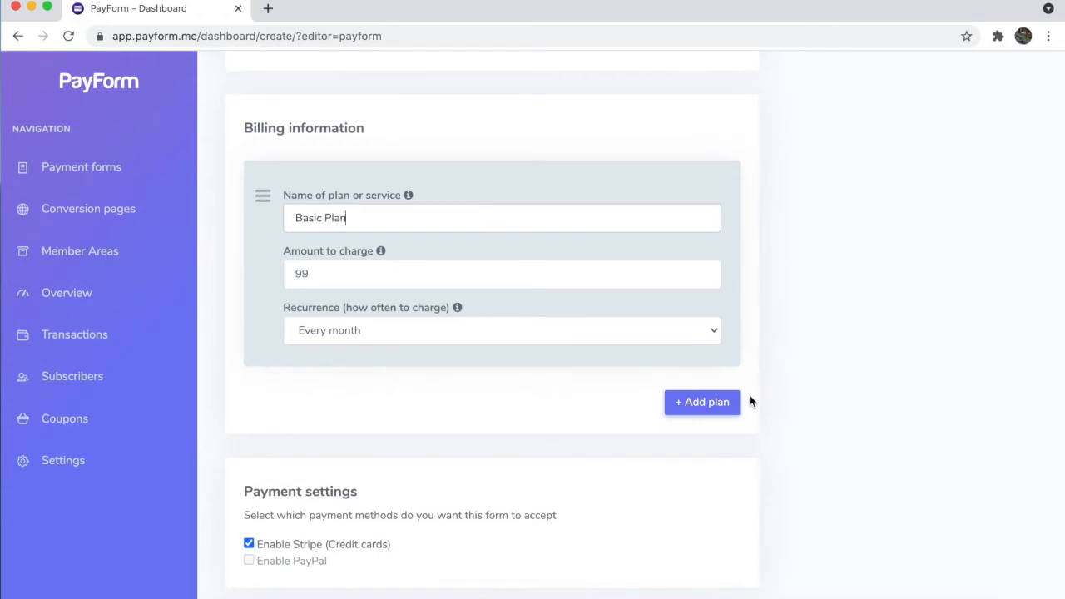
Step: Add a second plan, 'Advanced plan' at 199, billed every month
{"action": "left_click", "coordinate": [712, 408]}
{"action": "scroll", "coordinate": [343, 491], "scroll_direction": "down", "scroll_amount": 1}
{"action": "left_click", "coordinate": [343, 461]}
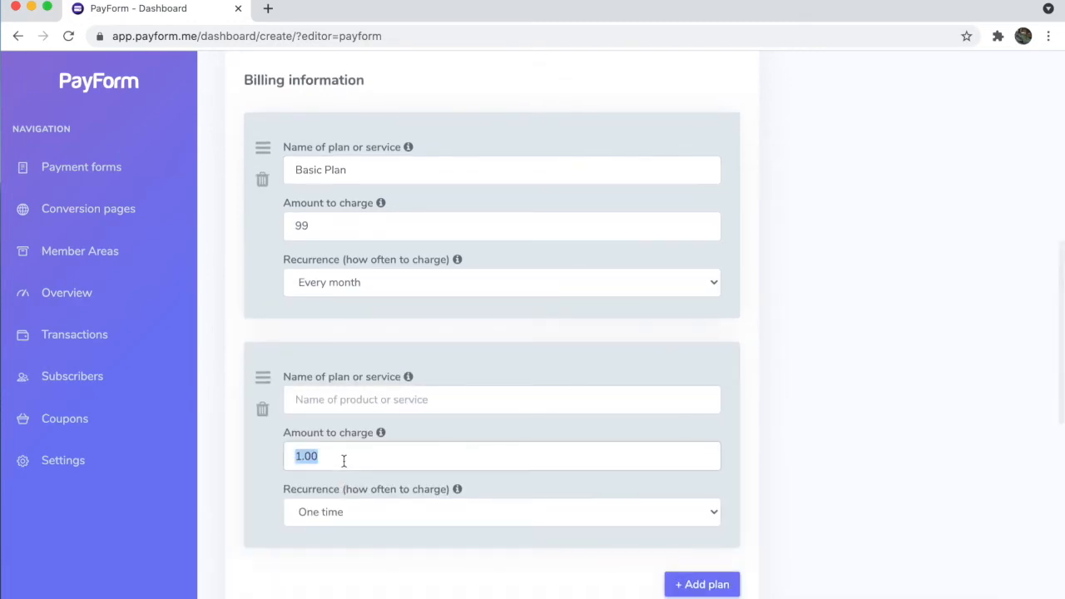
{"action": "type", "text": "199"}
{"action": "left_click", "coordinate": [341, 392]}
{"action": "type", "text": "Andvances"}
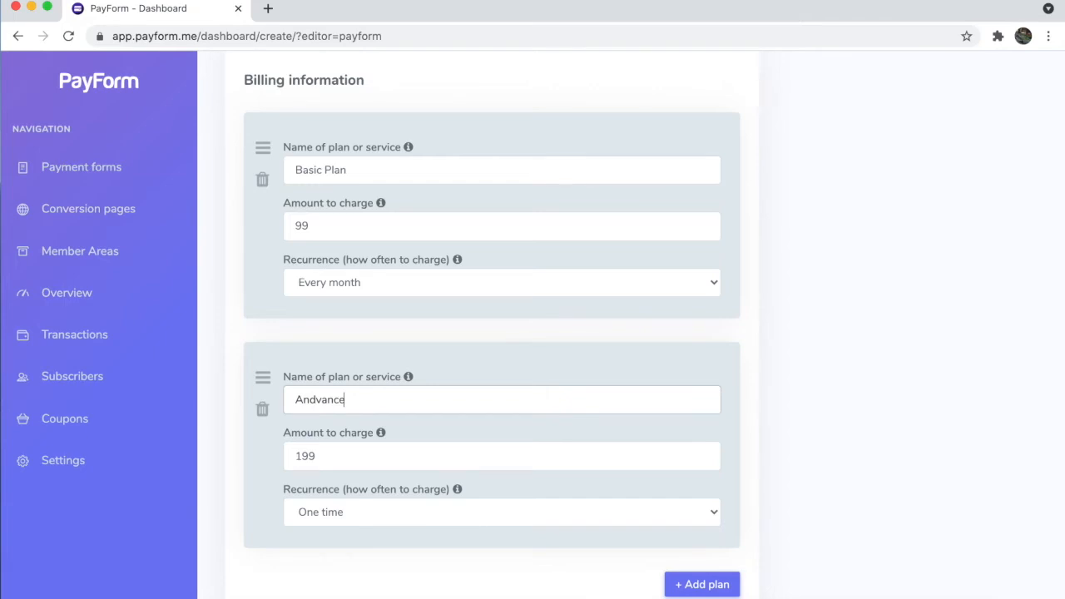
{"action": "left_click", "coordinate": [310, 400]}
{"action": "key", "text": "BackSpace"}
{"action": "left_click", "coordinate": [380, 399]}
{"action": "key", "text": "BackSpace"}
{"action": "type", "text": "d plan"}
{"action": "left_click", "coordinate": [372, 512]}
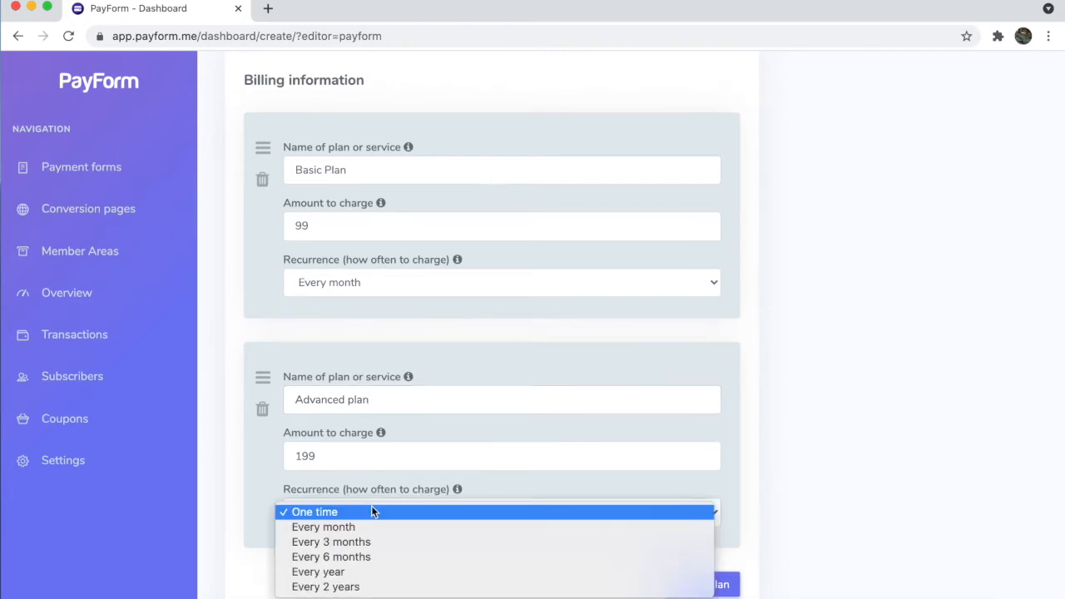
{"action": "left_click", "coordinate": [375, 526]}
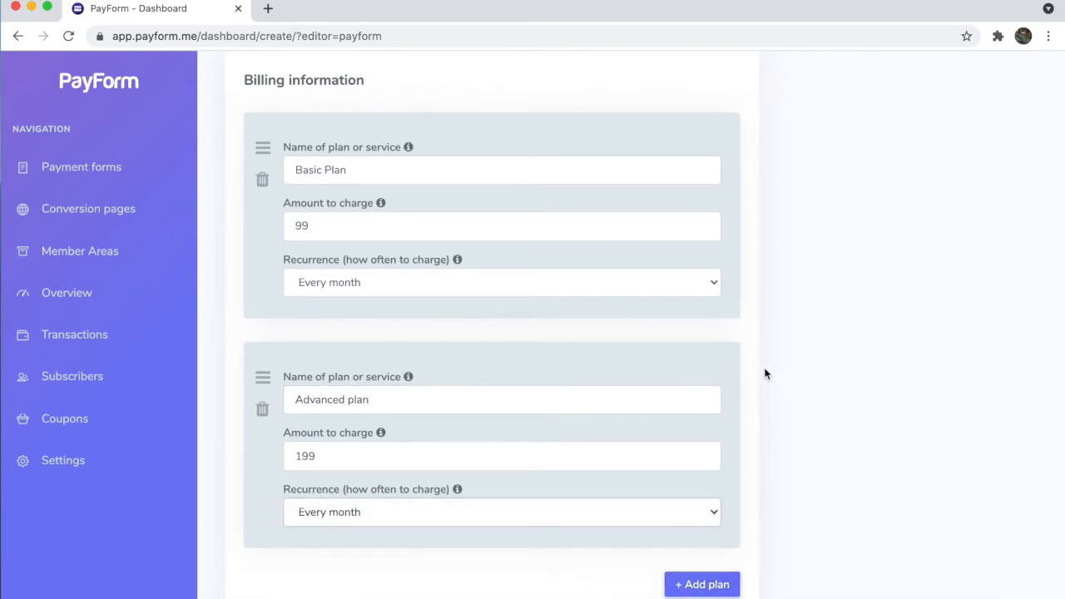
{"action": "scroll", "coordinate": [761, 366], "scroll_direction": "down", "scroll_amount": 5}
{"action": "scroll", "coordinate": [760, 345], "scroll_direction": "down", "scroll_amount": 2}
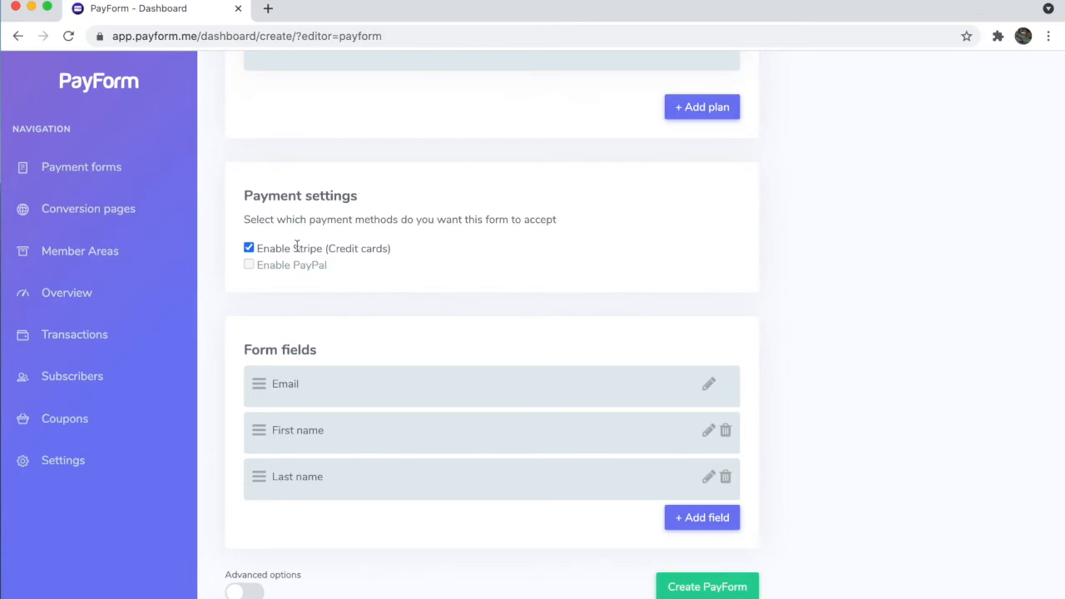
Step: Scroll down past Payment settings to the Form fields list (Email, First name, Last name)
{"action": "scroll", "coordinate": [264, 369], "scroll_direction": "down", "scroll_amount": 2}
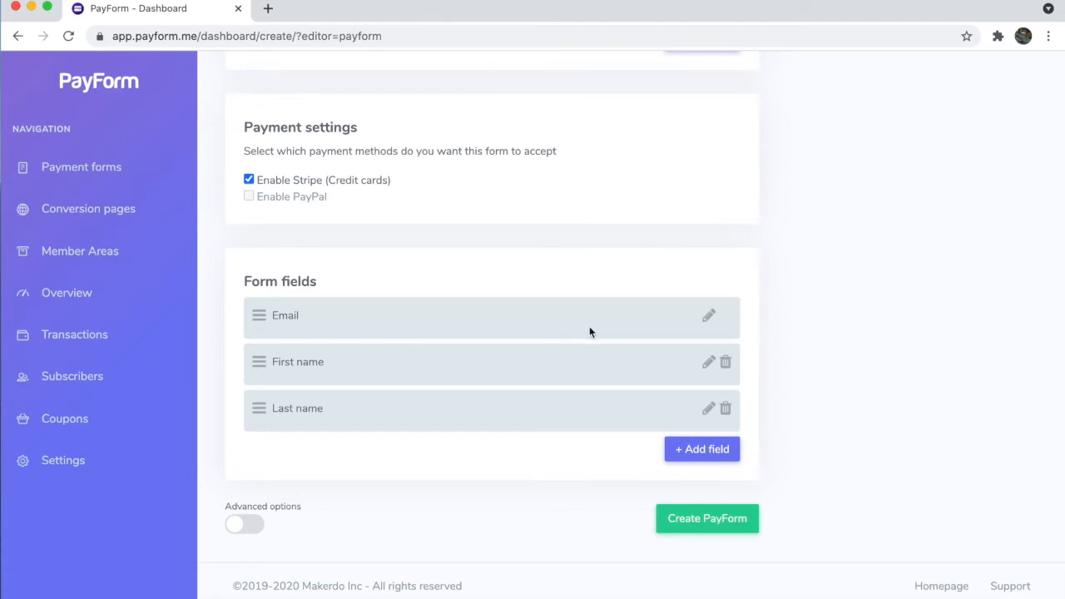
Step: Relabel the Email field 'Email address' and delete the First name and Last name fields
{"action": "left_click", "coordinate": [714, 314]}
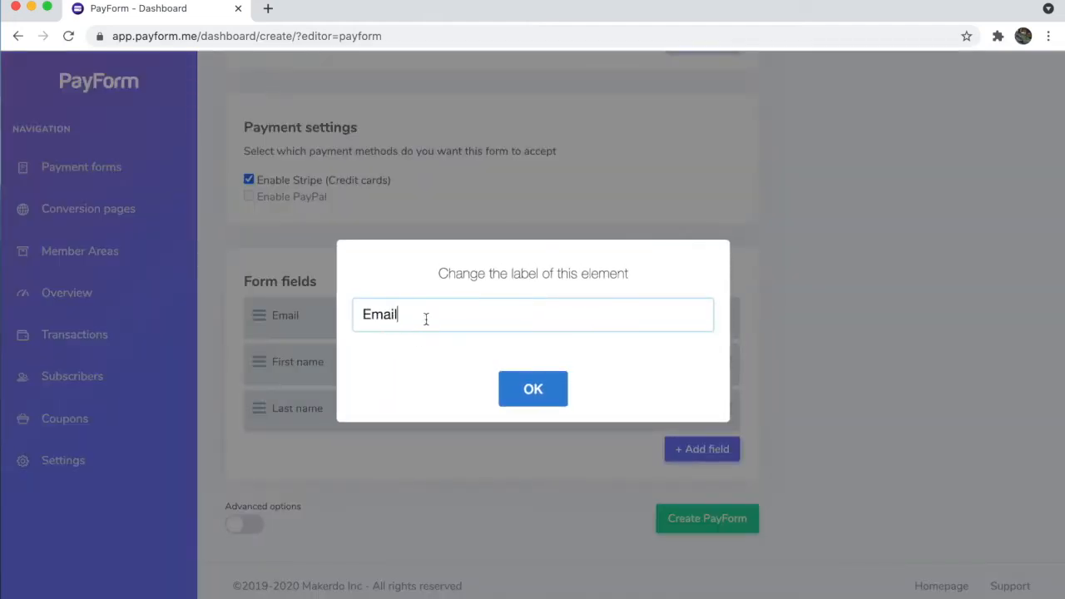
{"action": "left_click", "coordinate": [520, 387]}
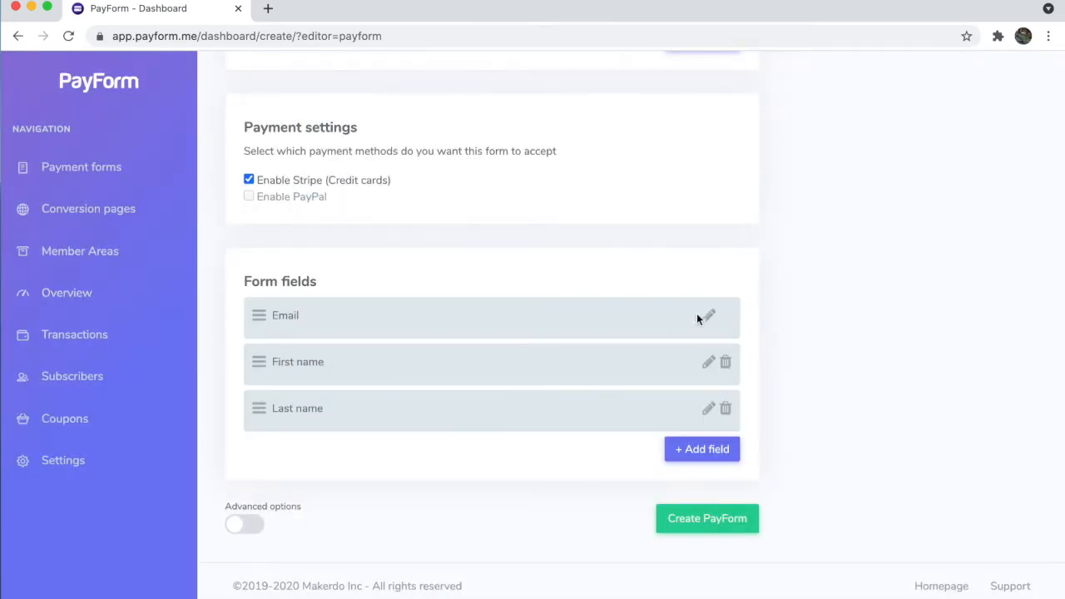
{"action": "left_click", "coordinate": [709, 316]}
{"action": "type", "text": "address"}
{"action": "left_click", "coordinate": [537, 389]}
{"action": "left_click", "coordinate": [727, 364]}
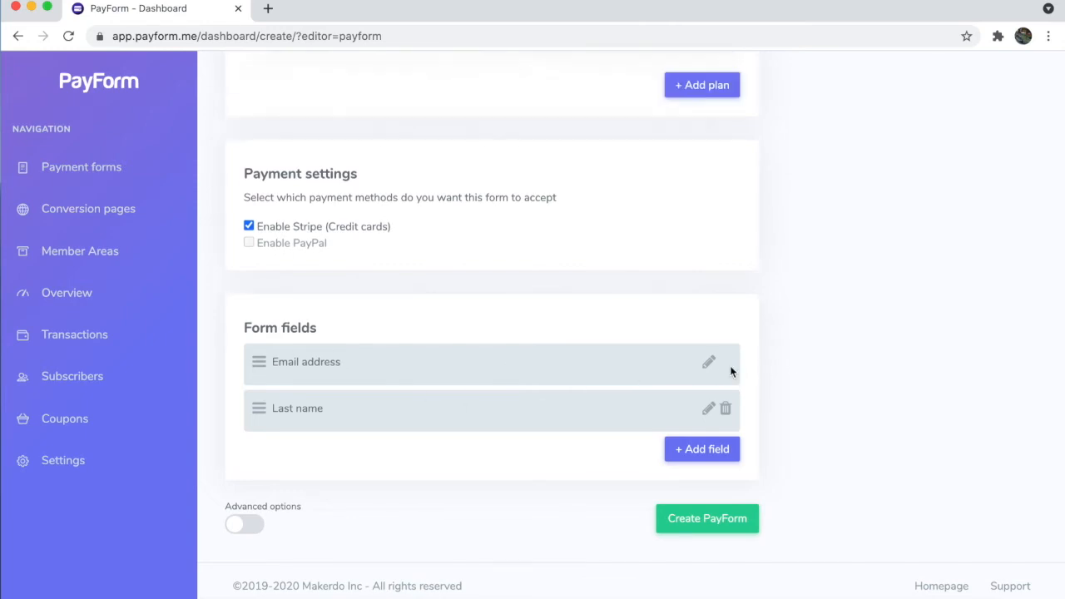
{"action": "left_click", "coordinate": [726, 410]}
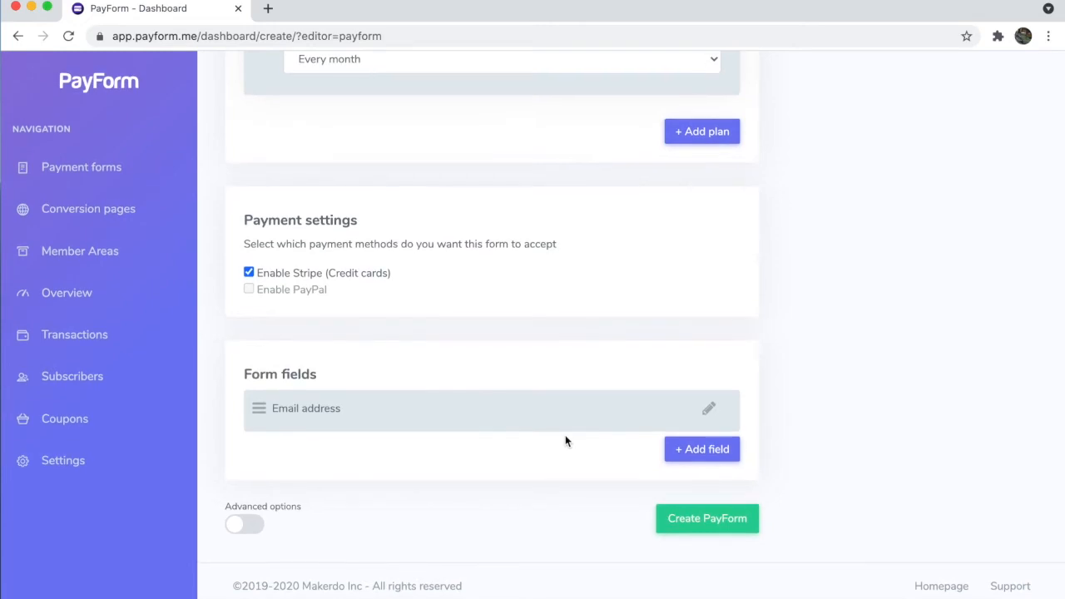
Step: Turn on Advanced options and open the Advanced plan's settings, leaving the start as Immediately
{"action": "left_click", "coordinate": [244, 525]}
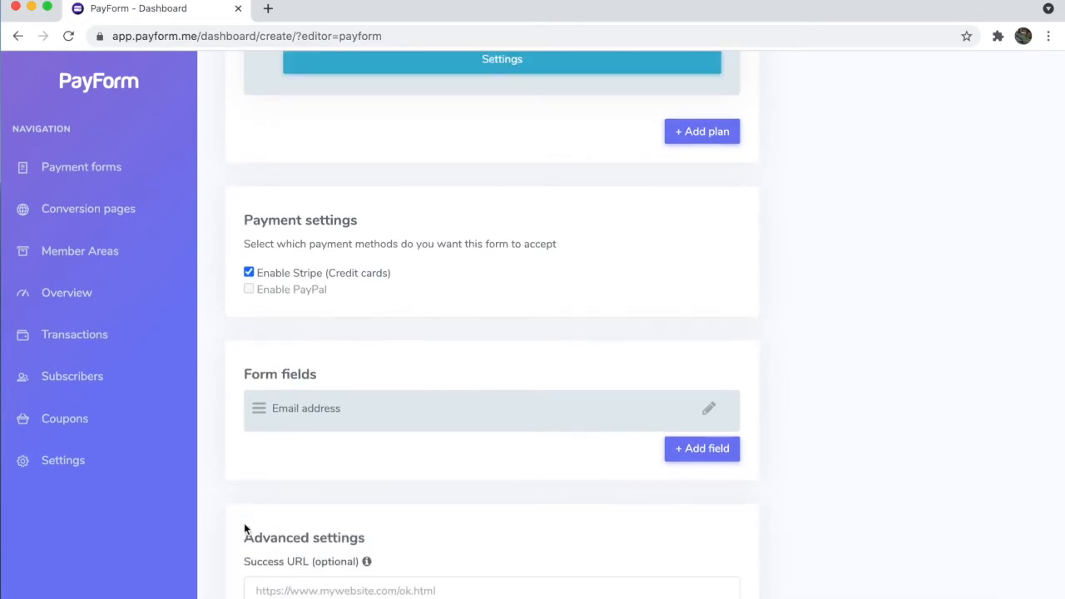
{"action": "scroll", "coordinate": [258, 537], "scroll_direction": "down", "scroll_amount": 3}
{"action": "scroll", "coordinate": [273, 544], "scroll_direction": "up", "scroll_amount": 10}
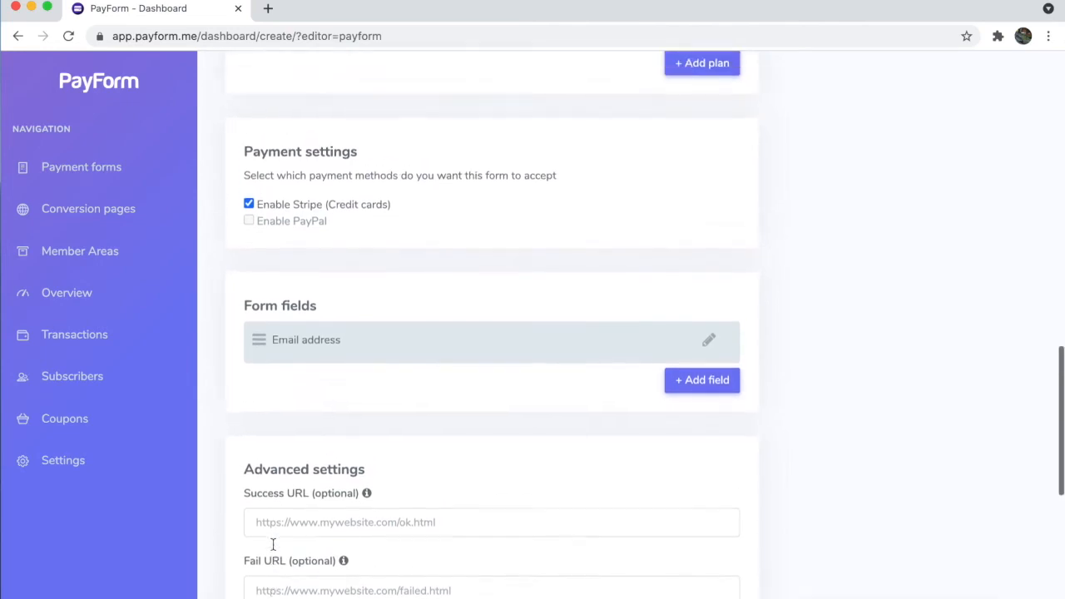
{"action": "left_click", "coordinate": [426, 355]}
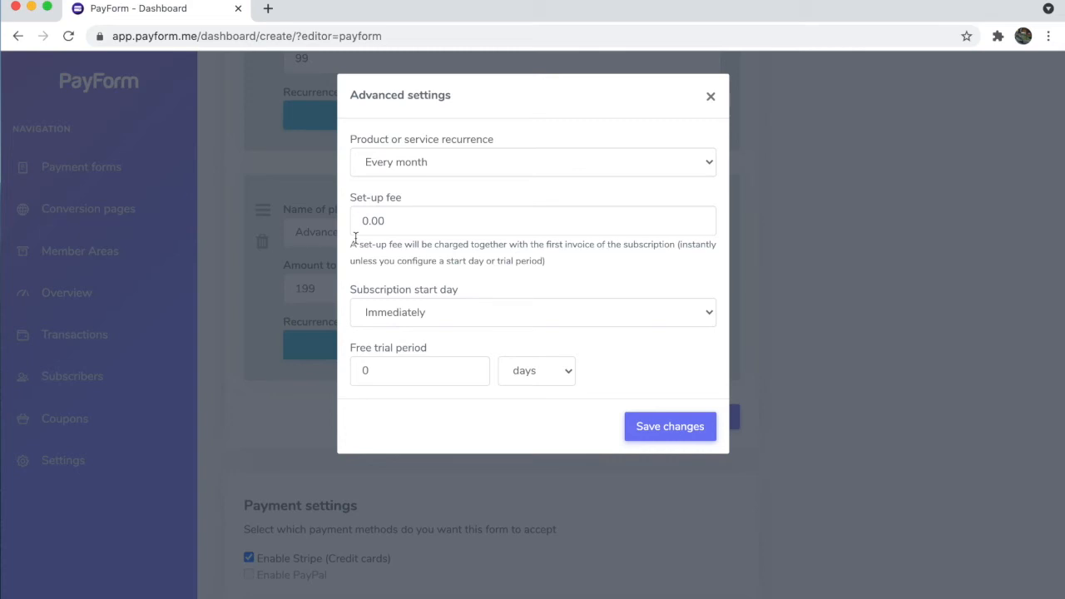
{"action": "left_click", "coordinate": [462, 312]}
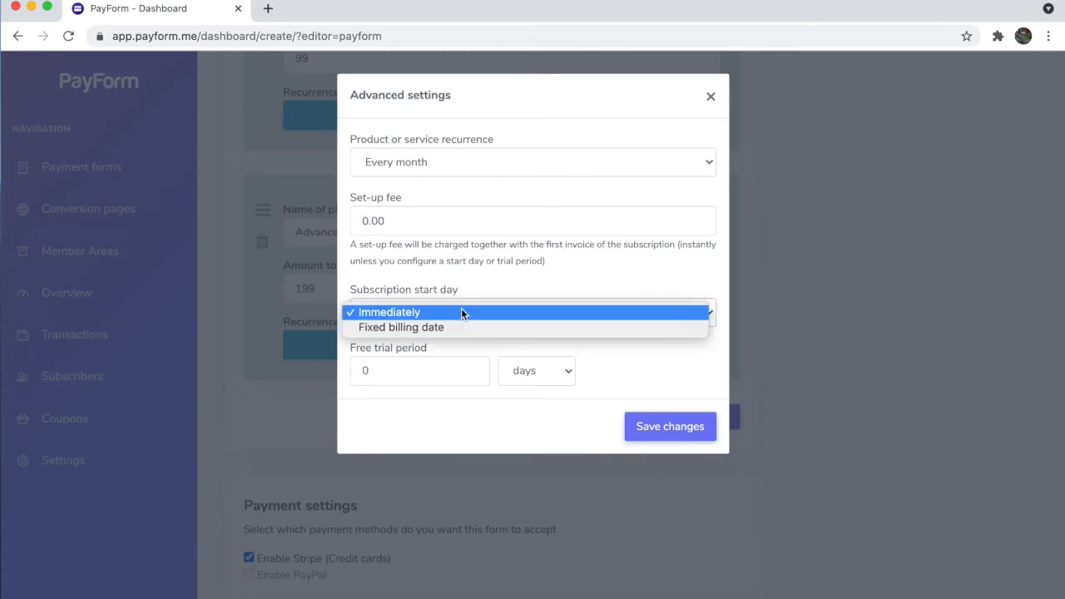
{"action": "left_click", "coordinate": [409, 312]}
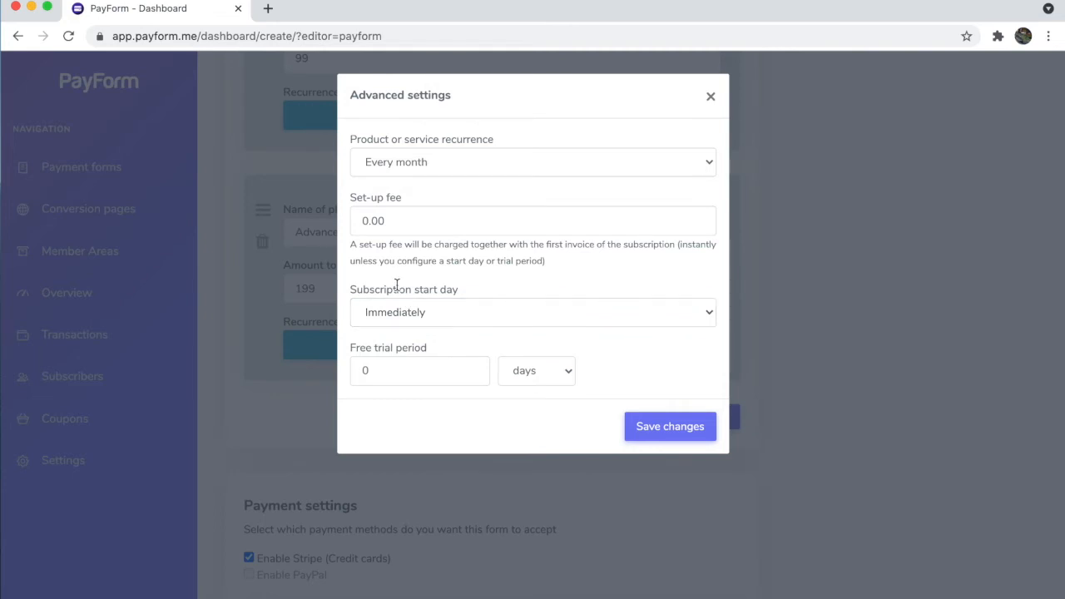
{"action": "left_click", "coordinate": [405, 311]}
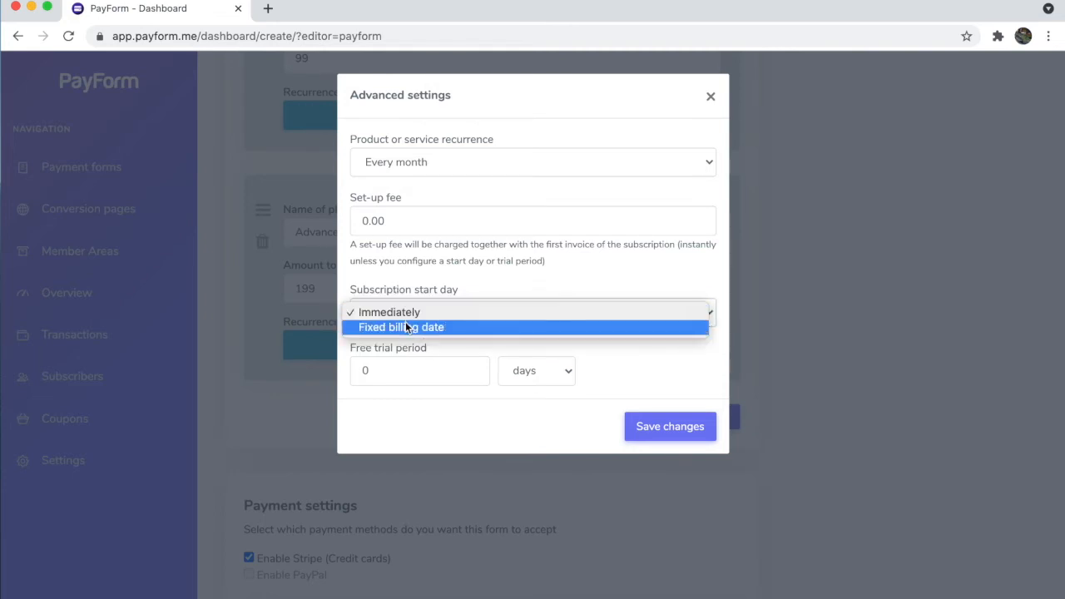
{"action": "left_click", "coordinate": [406, 310]}
Step: Try a fixed billing date on the 15th, revert to Immediately, and save the plan settings
{"action": "left_click", "coordinate": [397, 374]}
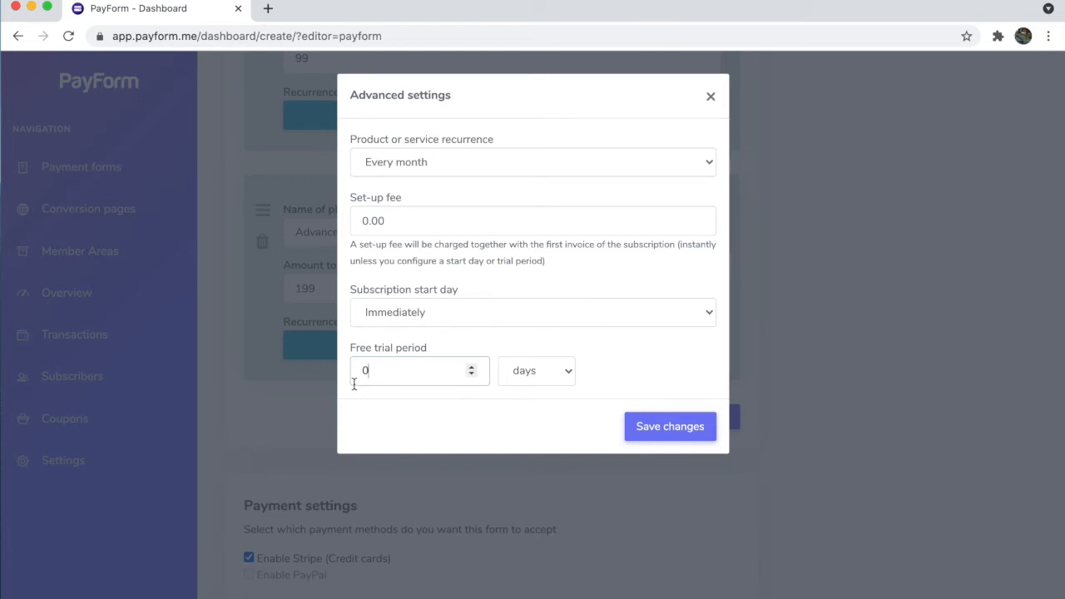
{"action": "left_click", "coordinate": [396, 319]}
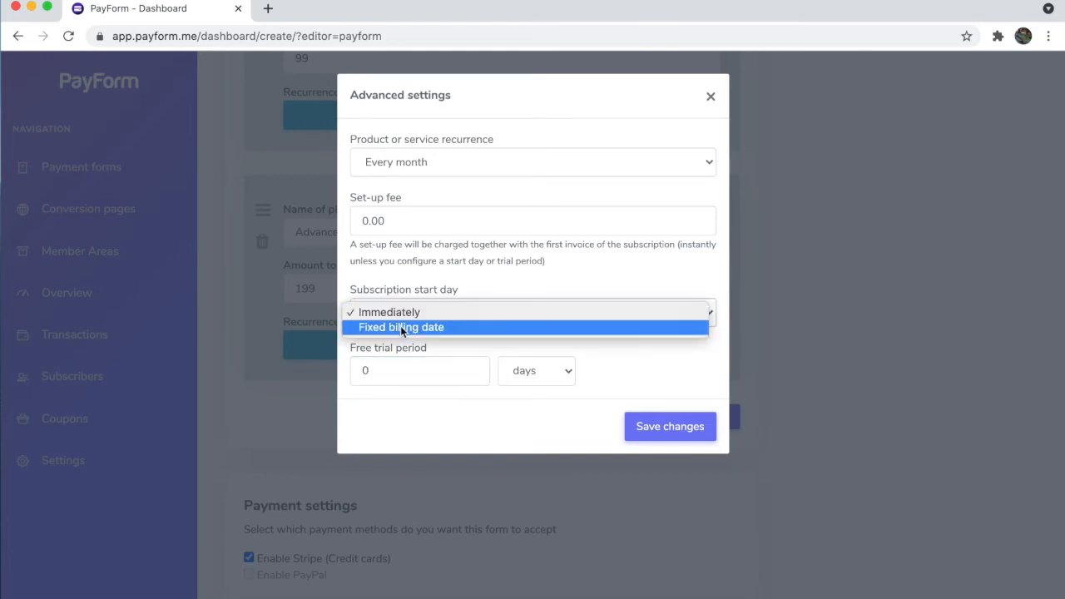
{"action": "left_click", "coordinate": [404, 331]}
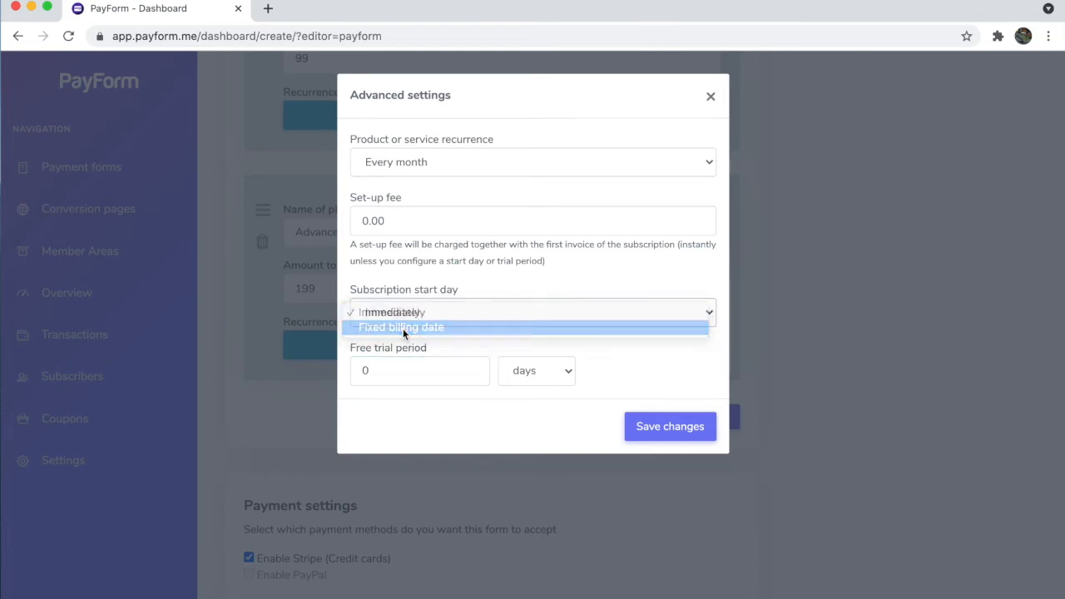
{"action": "left_click", "coordinate": [384, 355]}
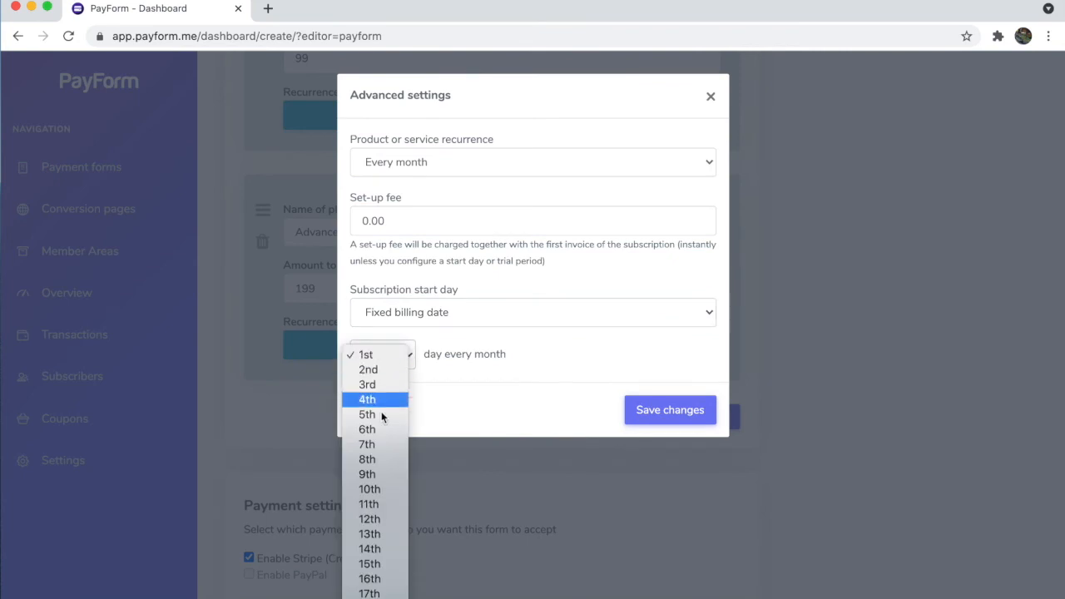
{"action": "scroll", "coordinate": [370, 491], "scroll_direction": "down", "scroll_amount": 5}
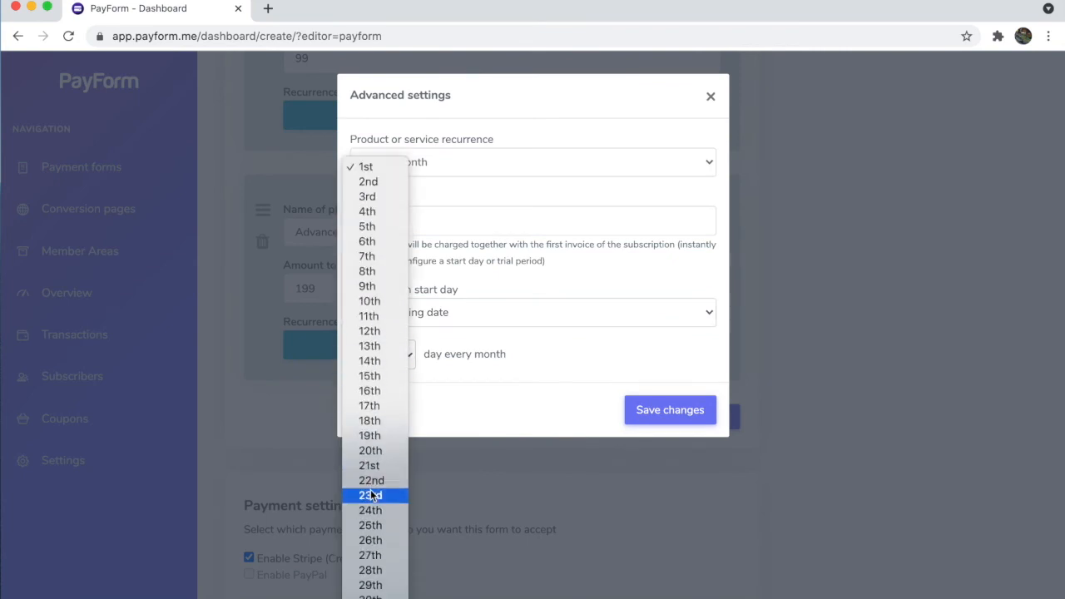
{"action": "left_click", "coordinate": [374, 379]}
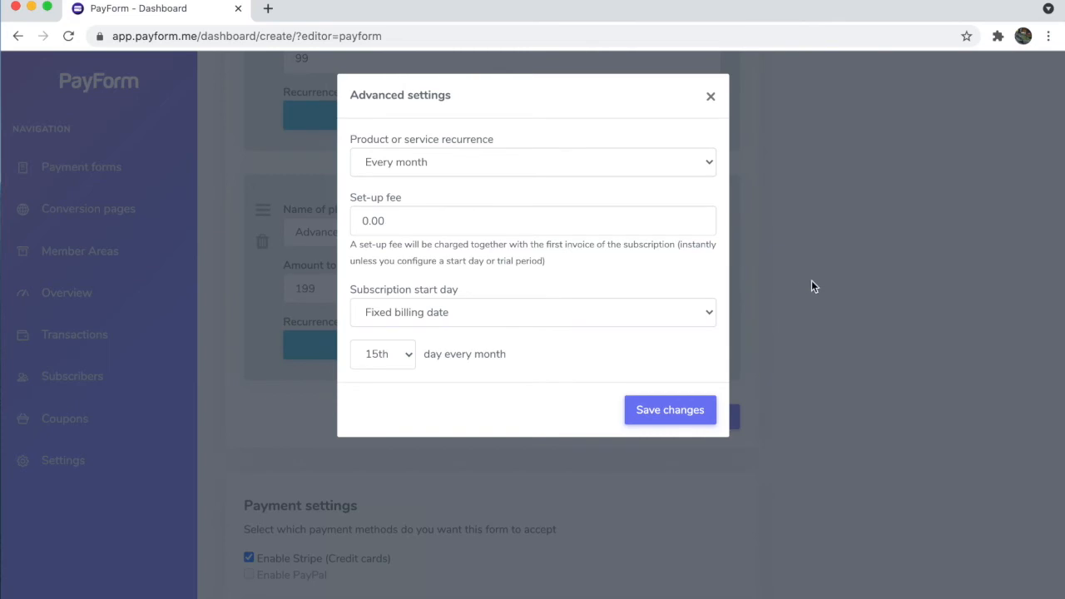
{"action": "left_click", "coordinate": [593, 316]}
{"action": "left_click", "coordinate": [574, 297]}
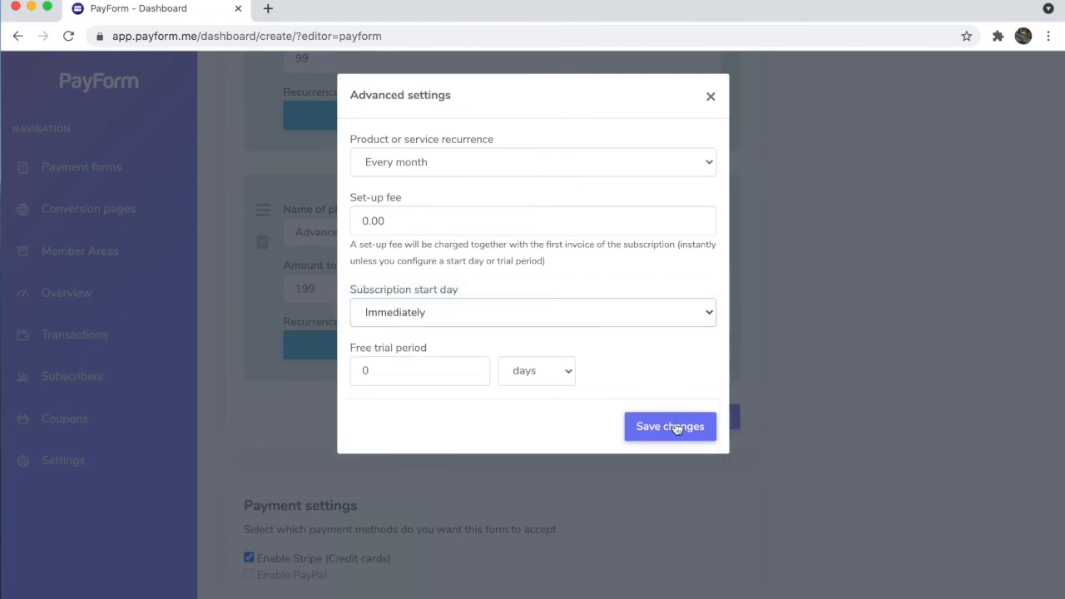
{"action": "left_click", "coordinate": [655, 431]}
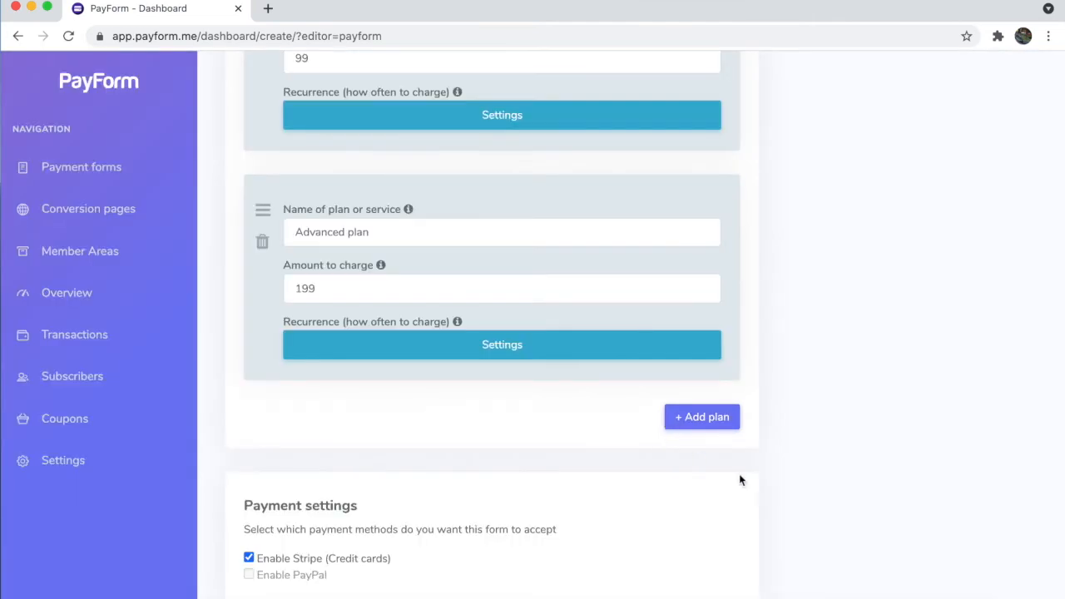
{"action": "scroll", "coordinate": [771, 491], "scroll_direction": "down", "scroll_amount": 8}
{"action": "scroll", "coordinate": [771, 493], "scroll_direction": "down", "scroll_amount": 1}
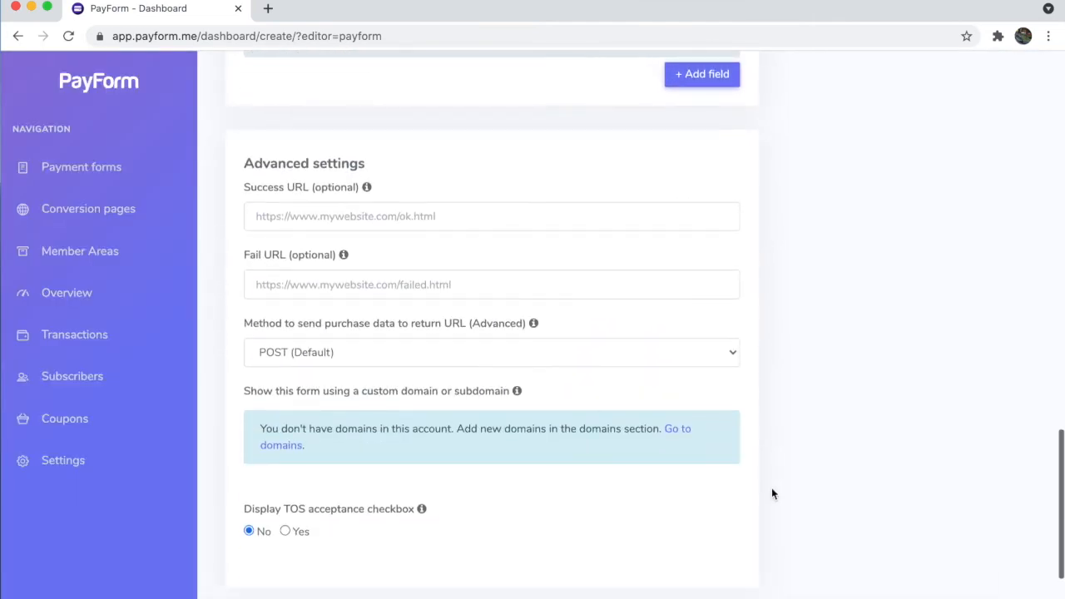
{"action": "scroll", "coordinate": [772, 493], "scroll_direction": "up", "scroll_amount": 2}
{"action": "scroll", "coordinate": [772, 494], "scroll_direction": "down", "scroll_amount": 3}
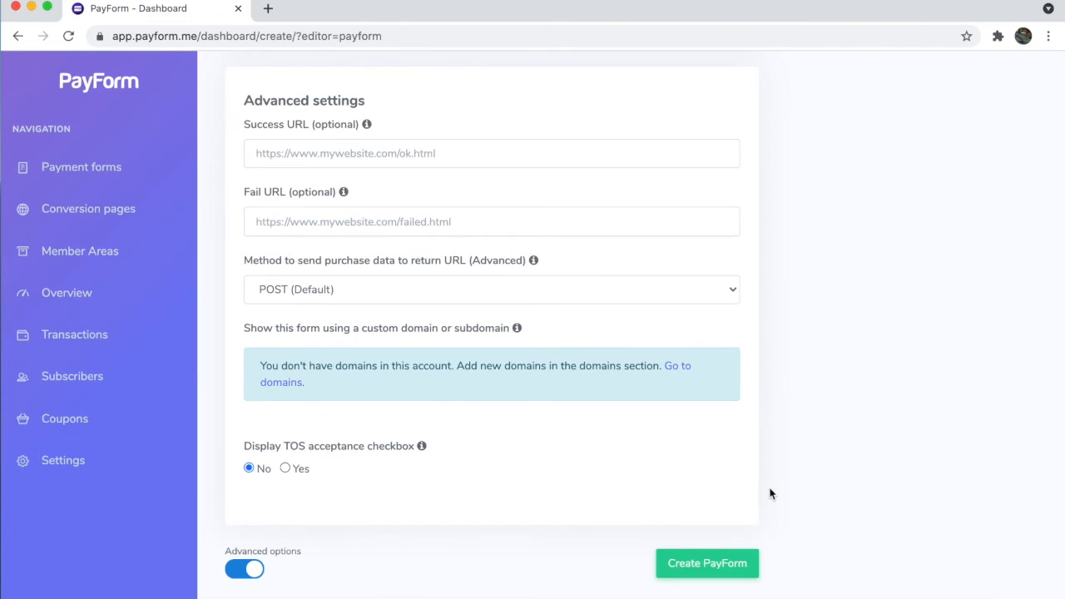
{"action": "left_click", "coordinate": [344, 150]}
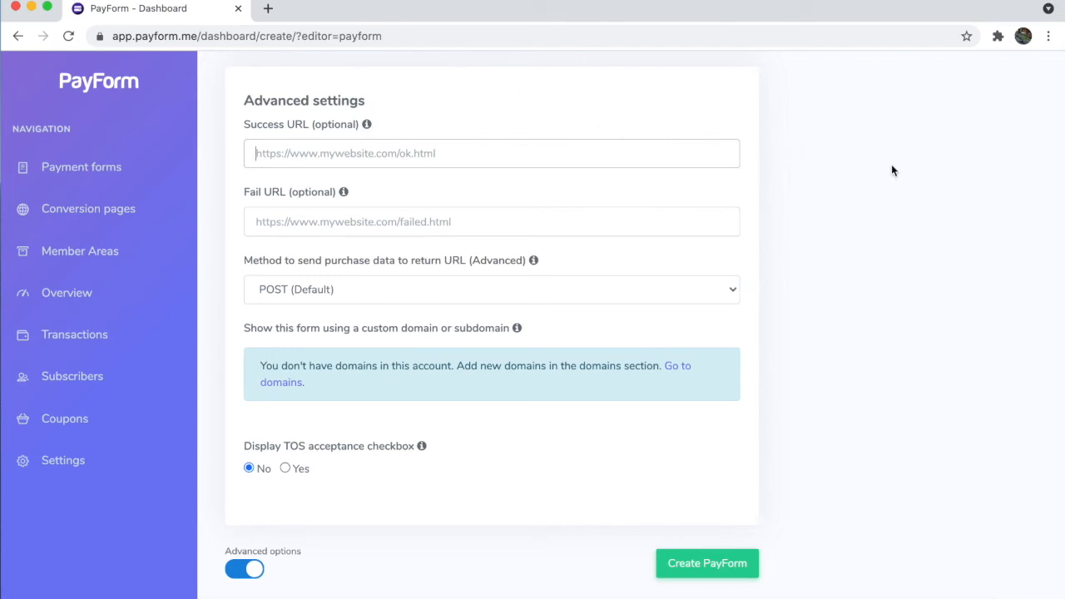
{"action": "left_click", "coordinate": [332, 221]}
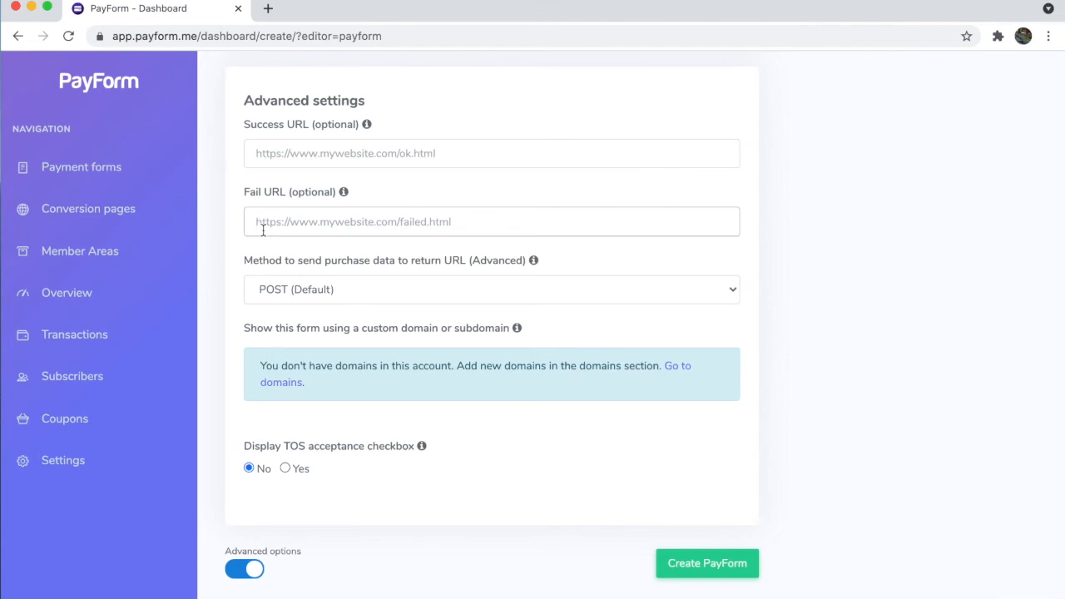
{"action": "scroll", "coordinate": [227, 317], "scroll_direction": "down", "scroll_amount": 1}
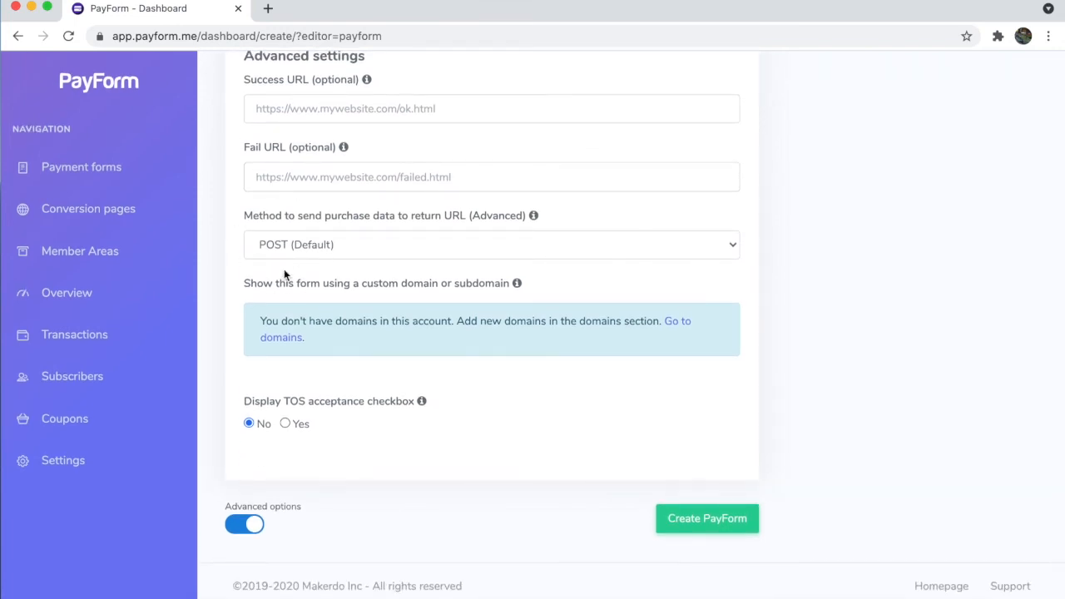
{"action": "scroll", "coordinate": [284, 269], "scroll_direction": "up", "scroll_amount": 1}
{"action": "left_click", "coordinate": [262, 133]}
{"action": "scroll", "coordinate": [268, 135], "scroll_direction": "up", "scroll_amount": 1}
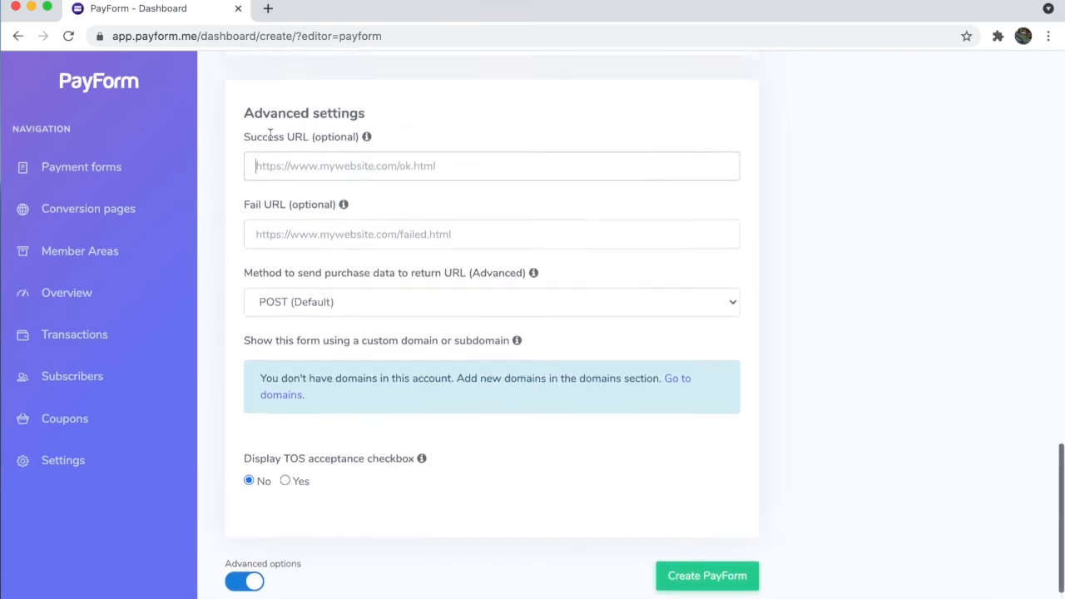
{"action": "scroll", "coordinate": [269, 135], "scroll_direction": "up", "scroll_amount": 10}
{"action": "scroll", "coordinate": [270, 134], "scroll_direction": "down", "scroll_amount": 5}
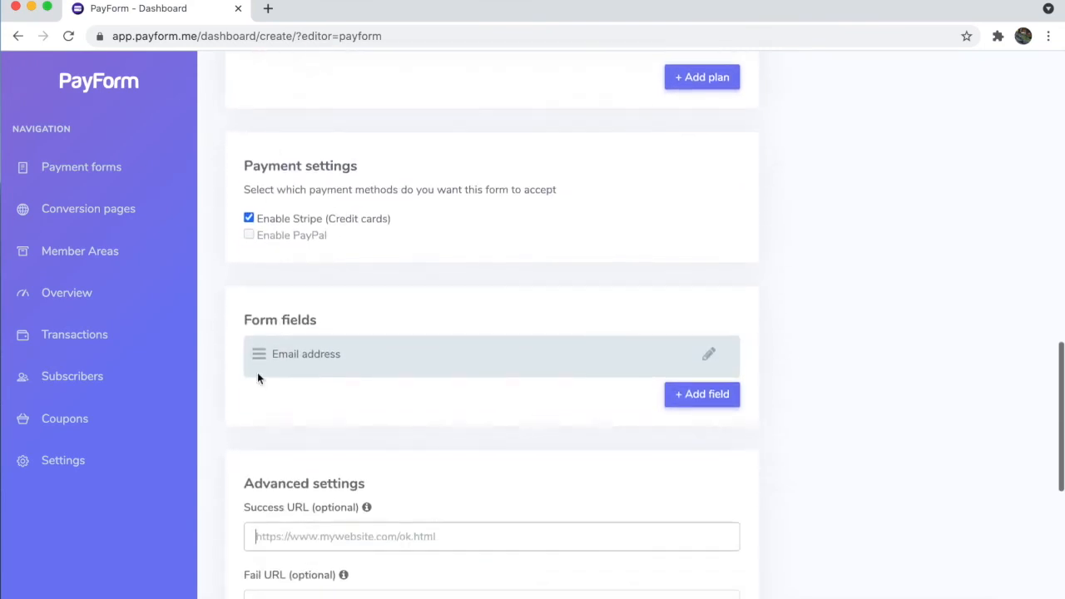
{"action": "scroll", "coordinate": [251, 416], "scroll_direction": "down", "scroll_amount": 5}
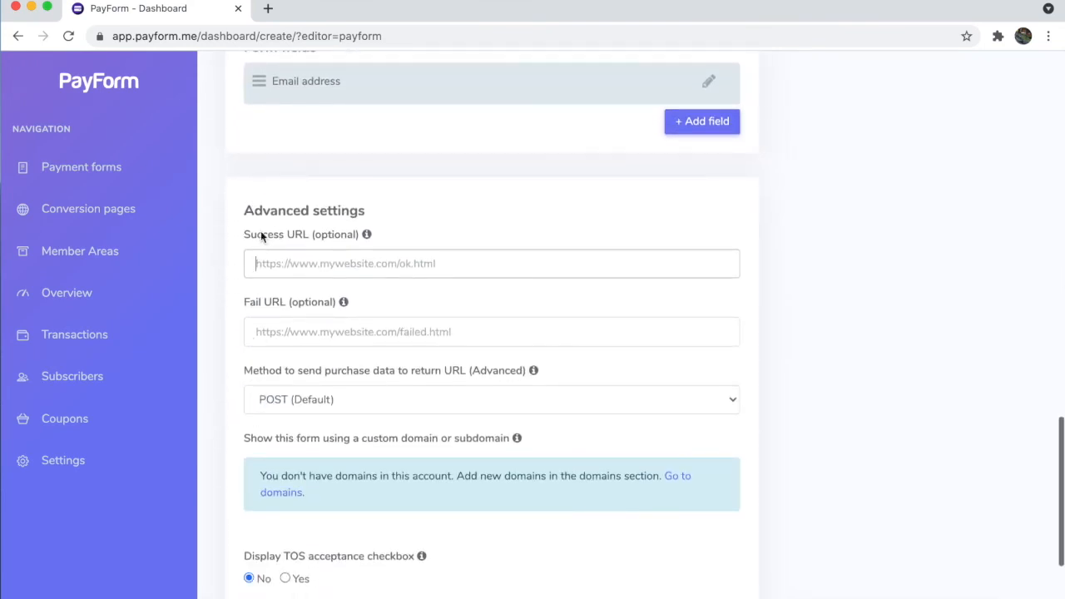
{"action": "scroll", "coordinate": [325, 326], "scroll_direction": "down", "scroll_amount": 1}
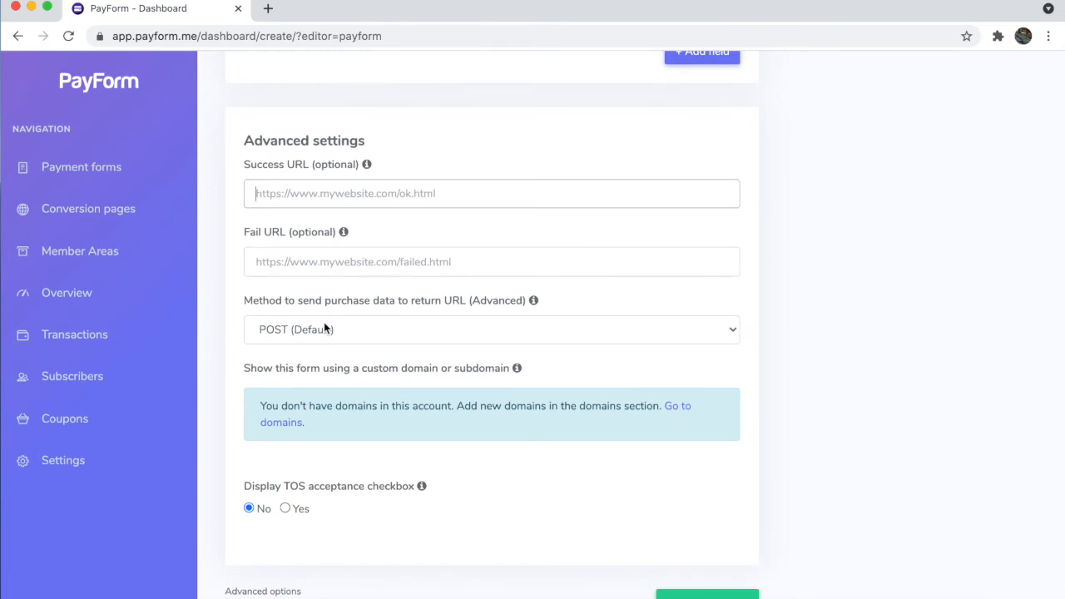
{"action": "scroll", "coordinate": [324, 327], "scroll_direction": "down", "scroll_amount": 1}
{"action": "left_click", "coordinate": [324, 269]}
{"action": "left_click", "coordinate": [324, 285]}
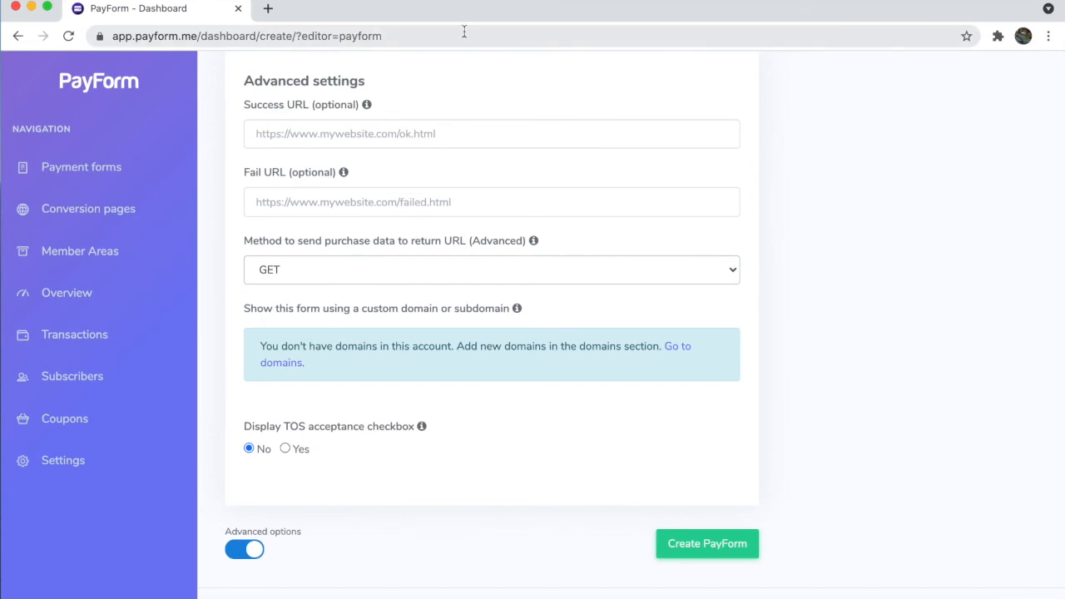
{"action": "left_click", "coordinate": [337, 270]}
{"action": "left_click", "coordinate": [340, 284]}
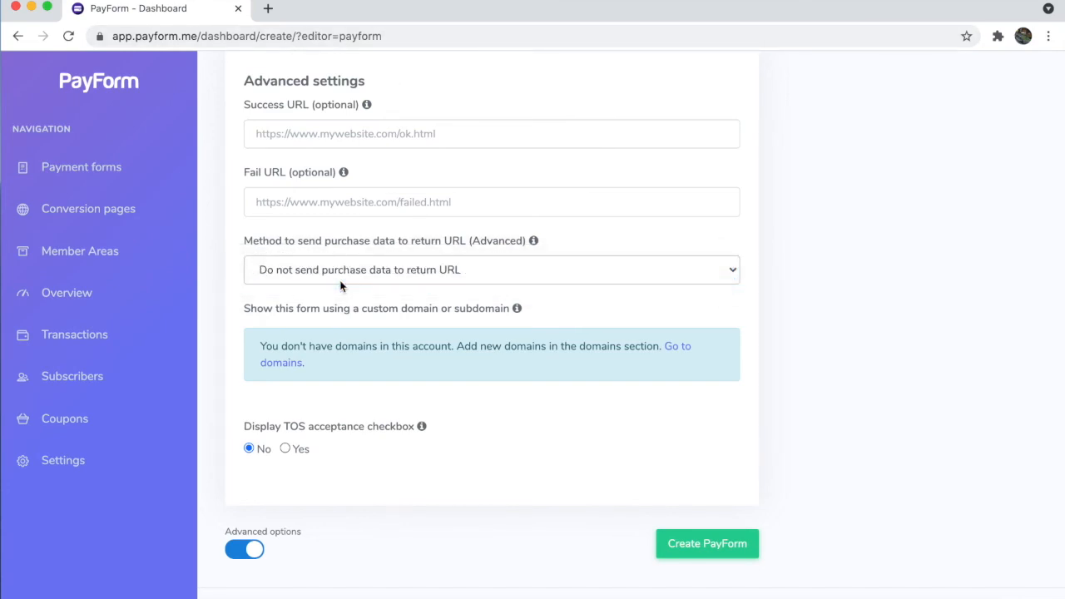
{"action": "left_click", "coordinate": [340, 274]}
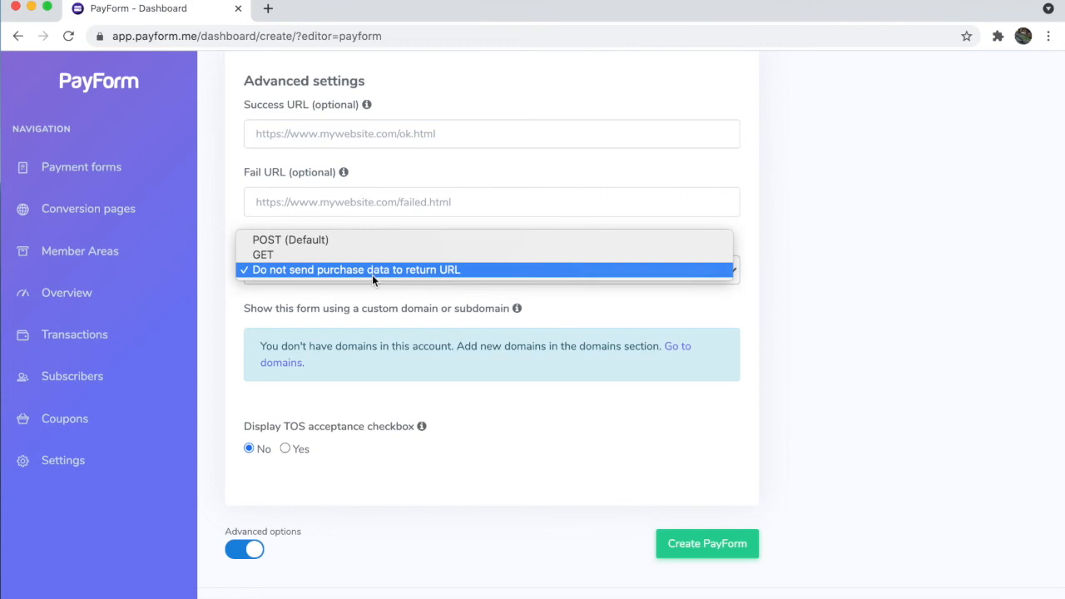
{"action": "left_click", "coordinate": [372, 275]}
{"action": "left_click", "coordinate": [382, 263]}
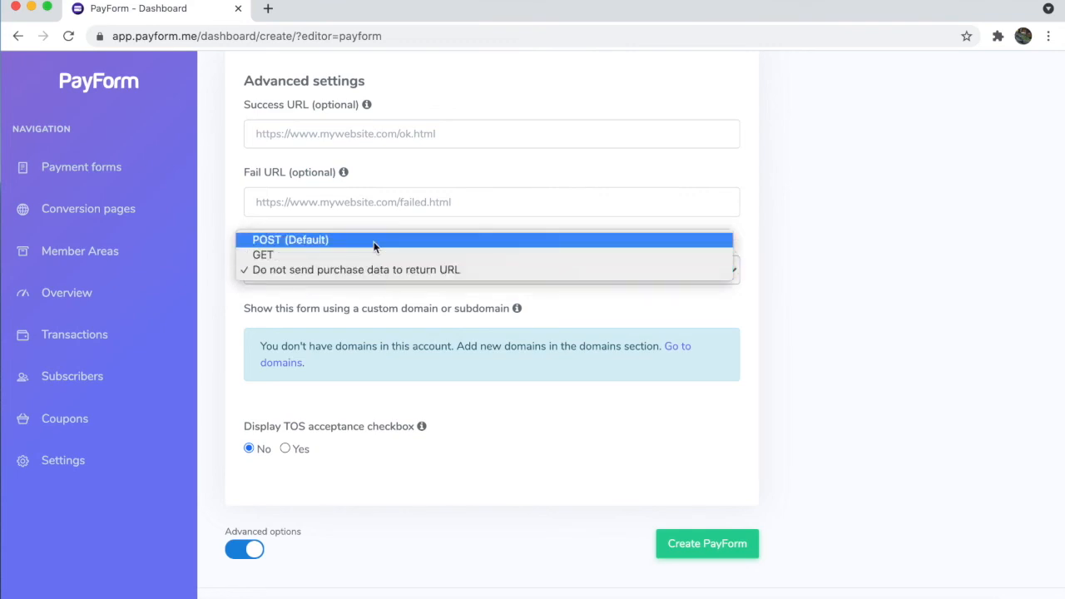
{"action": "left_click", "coordinate": [372, 241]}
{"action": "scroll", "coordinate": [378, 302], "scroll_direction": "down", "scroll_amount": 1}
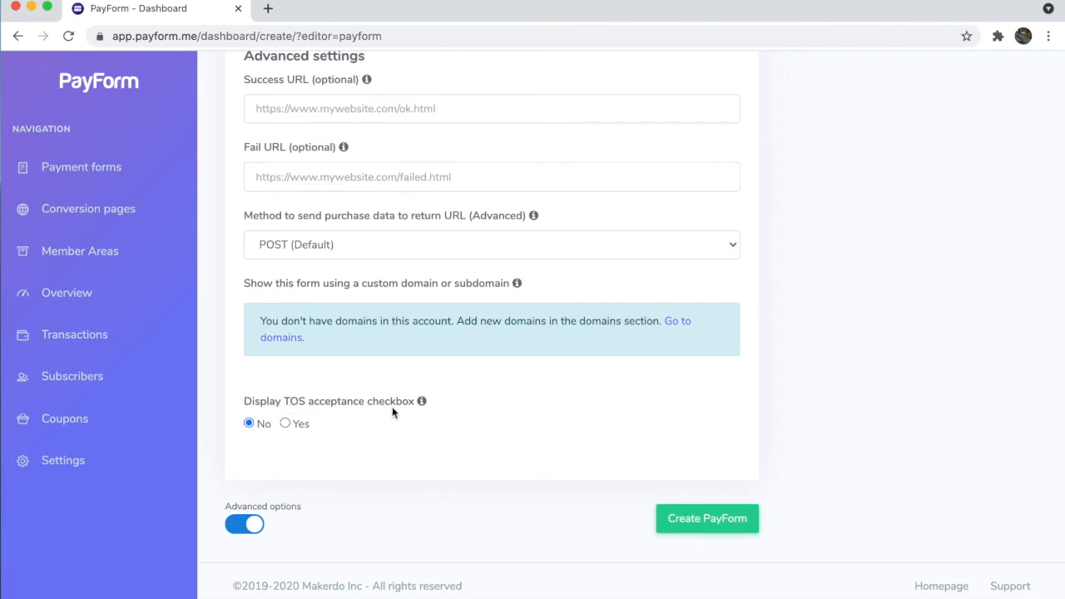
Step: Leave the terms-of-service checkbox off, hide Advanced options, and create the SEO Services PayForm
{"action": "left_click", "coordinate": [284, 424]}
{"action": "scroll", "coordinate": [282, 425], "scroll_direction": "down", "scroll_amount": 3}
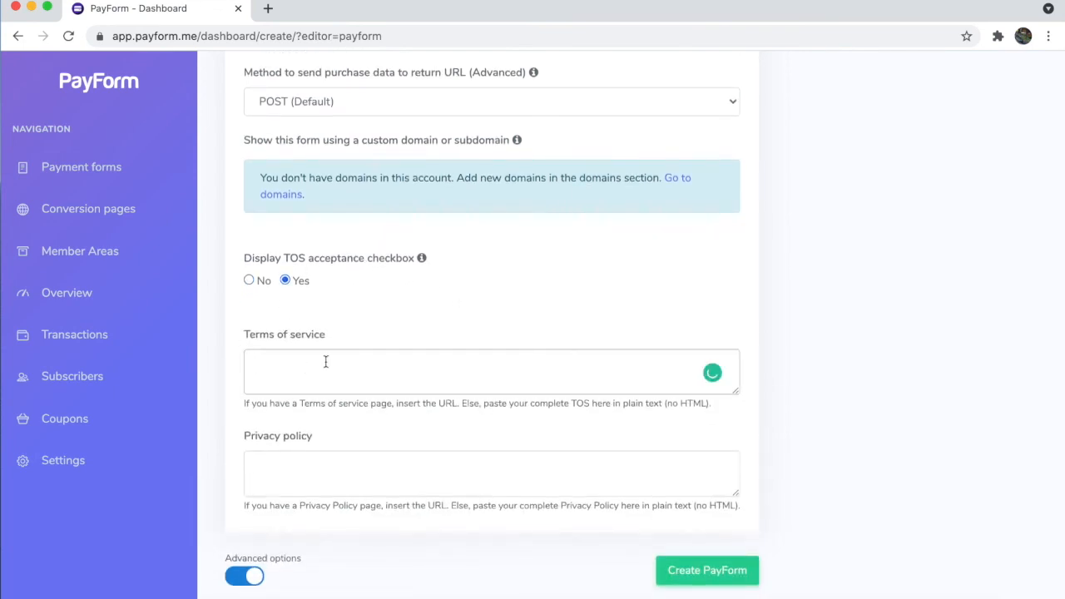
{"action": "left_click", "coordinate": [326, 481]}
{"action": "left_click", "coordinate": [343, 385]}
{"action": "left_click", "coordinate": [249, 280]}
{"action": "left_click", "coordinate": [244, 523]}
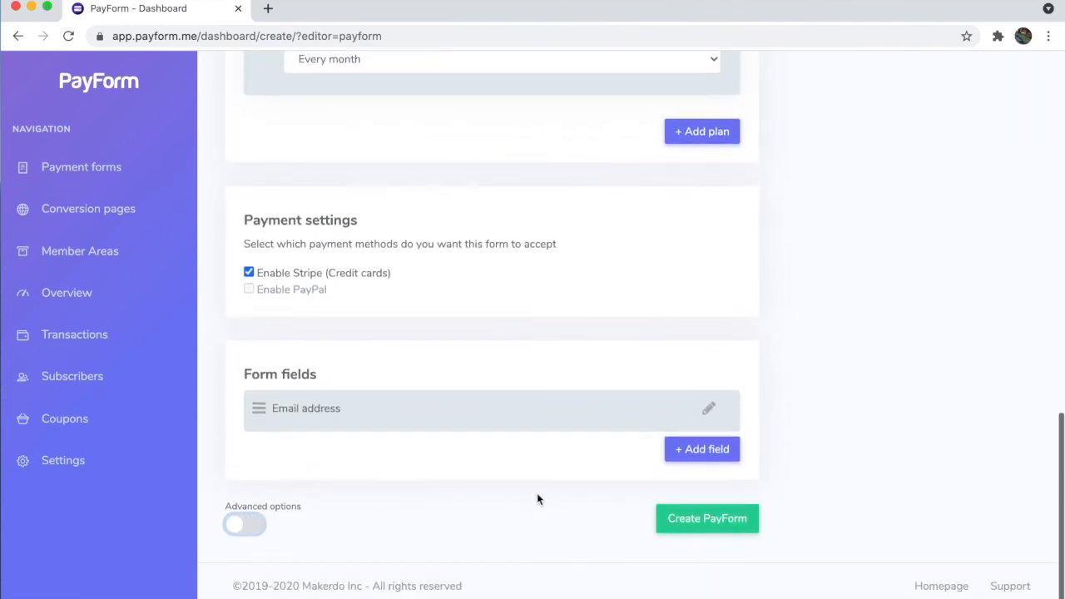
{"action": "left_click", "coordinate": [703, 519]}
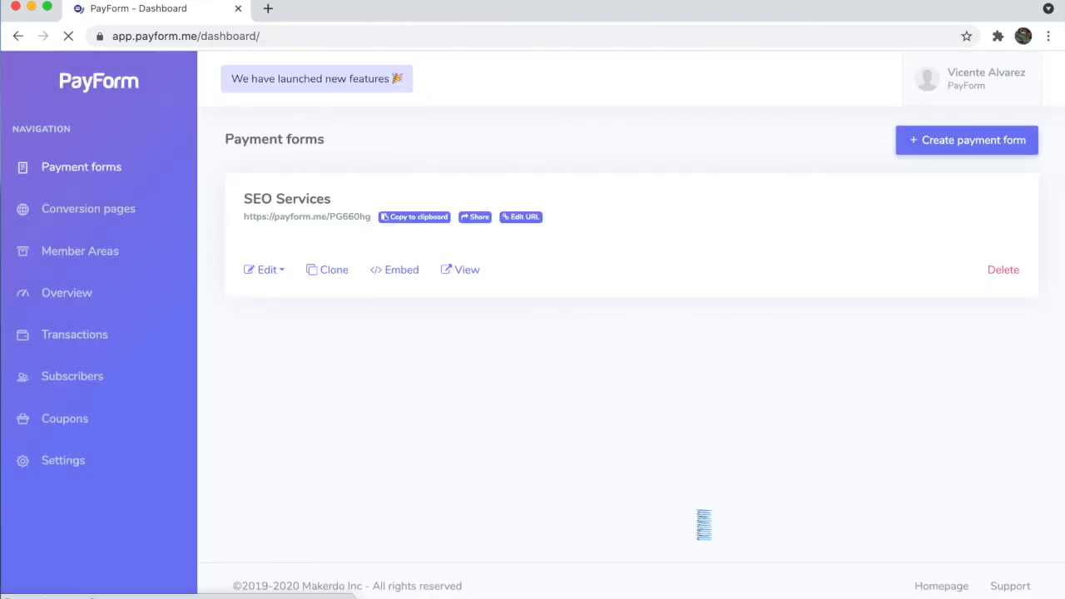
{"action": "left_click", "coordinate": [467, 271]}
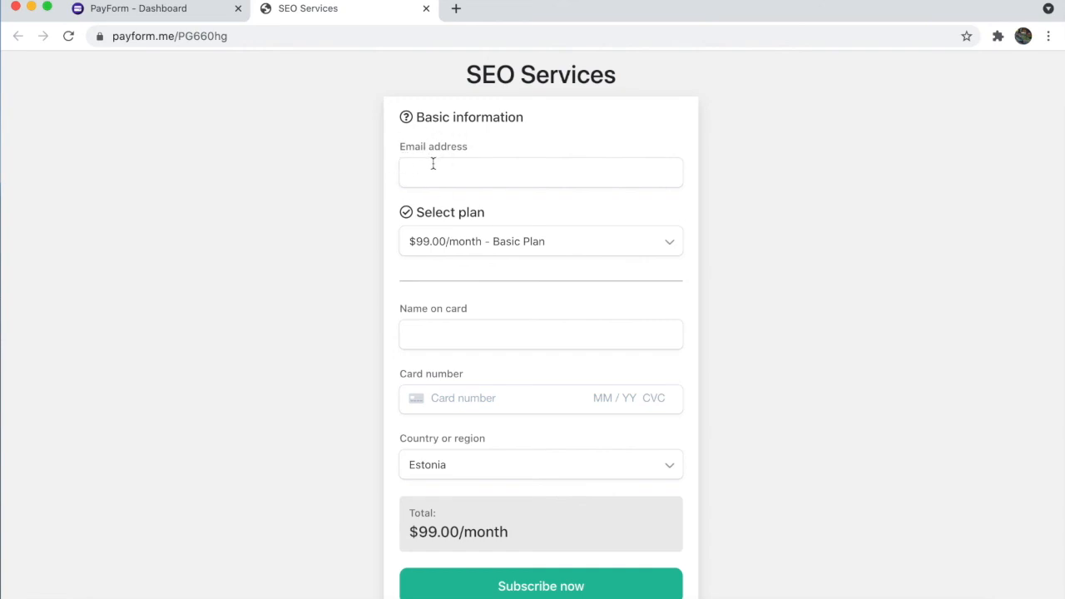
{"action": "left_click", "coordinate": [572, 241]}
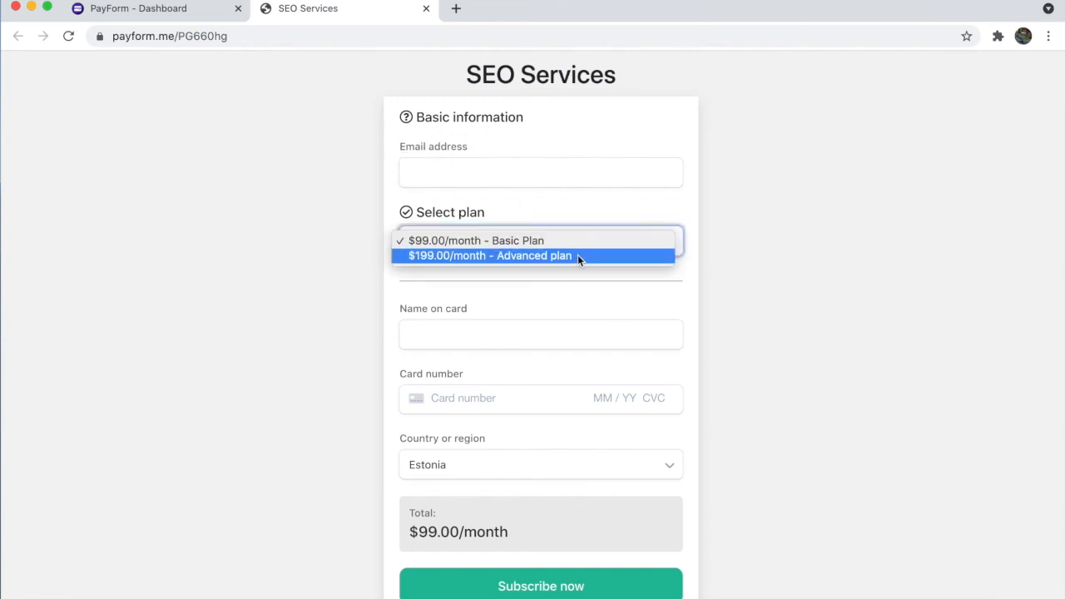
{"action": "left_click", "coordinate": [577, 255]}
{"action": "left_click", "coordinate": [522, 236]}
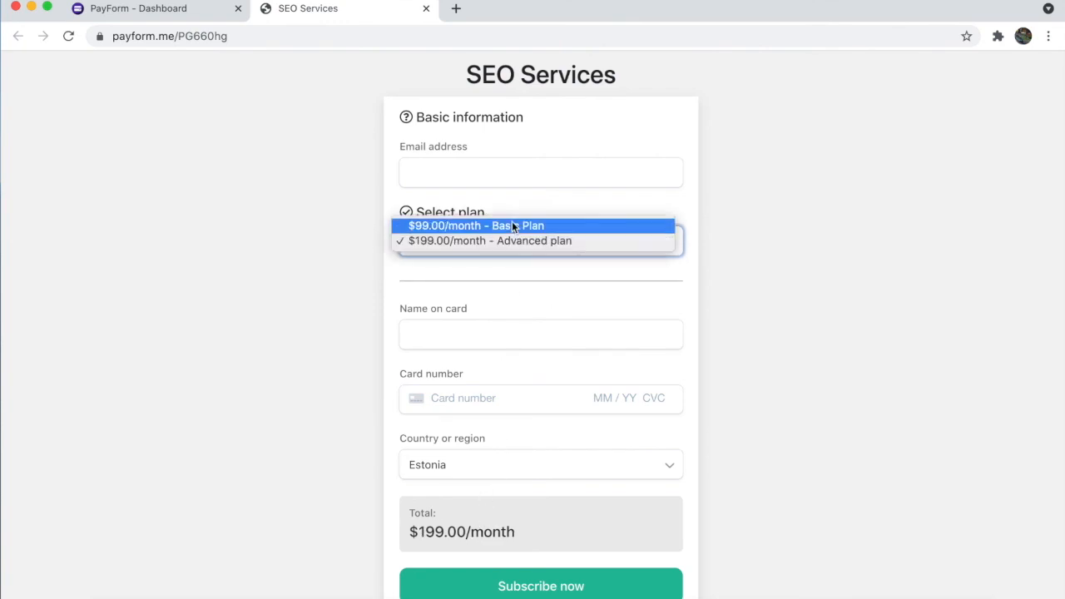
{"action": "left_click", "coordinate": [511, 225]}
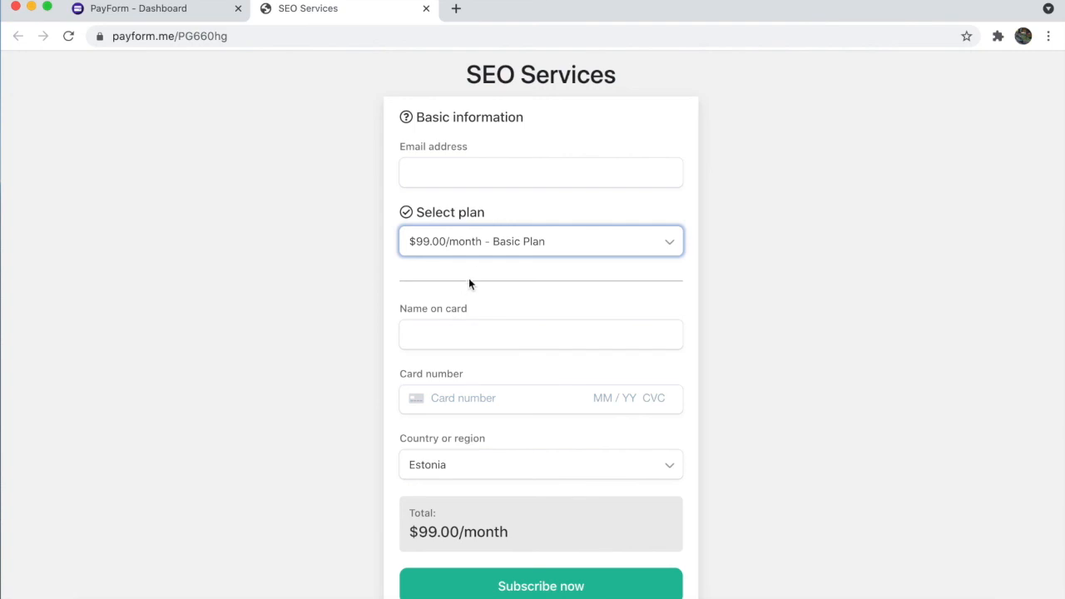
{"action": "left_click", "coordinate": [481, 250]}
{"action": "left_click", "coordinate": [490, 257]}
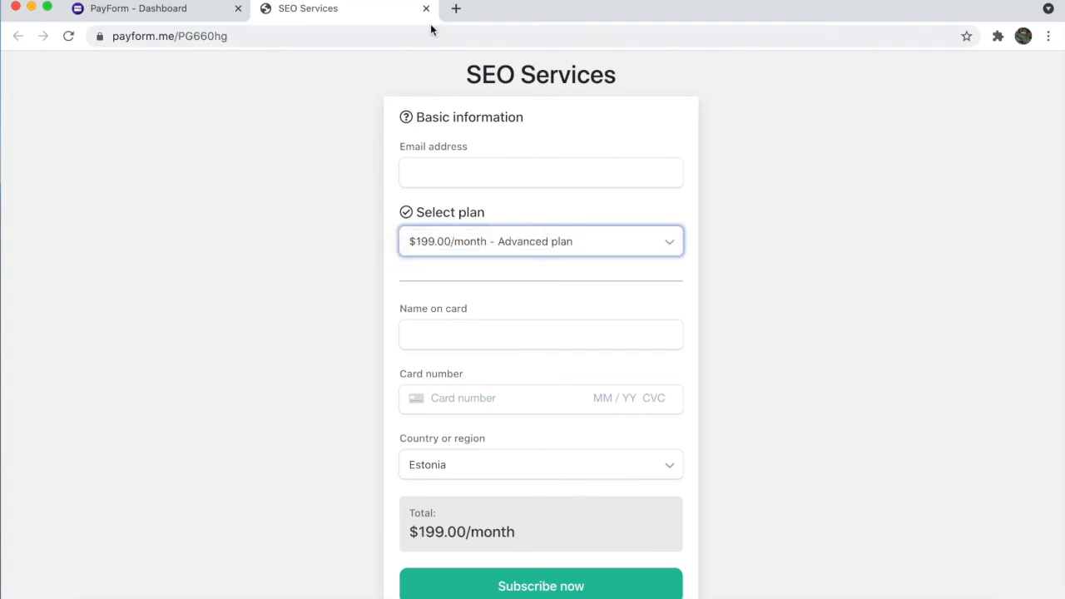
{"action": "left_click", "coordinate": [426, 10]}
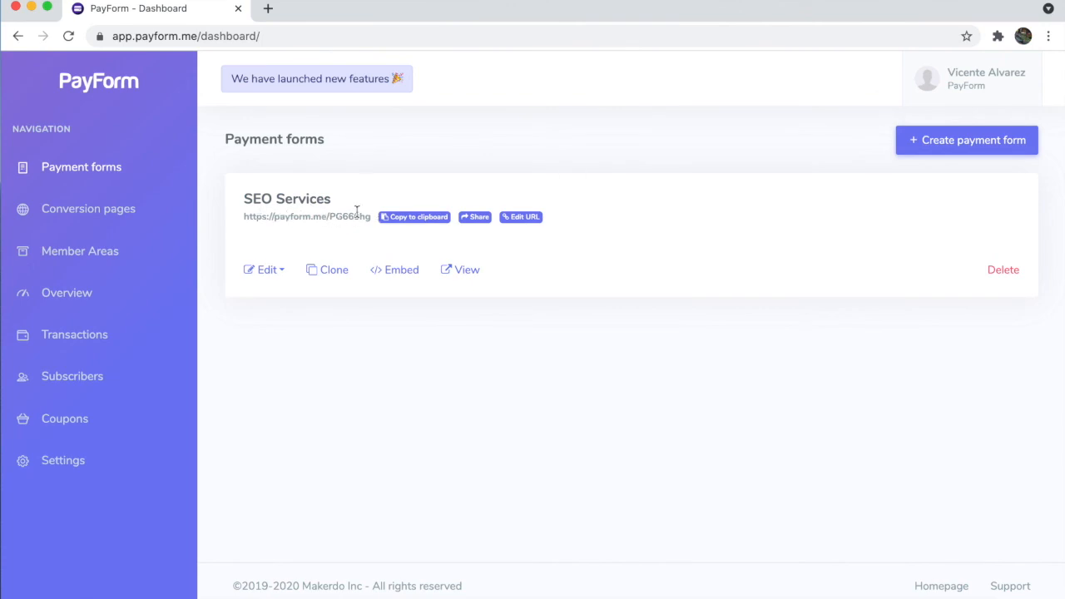
Step: Copy the SEO Services form's public link to the clipboard
{"action": "left_click", "coordinate": [476, 217]}
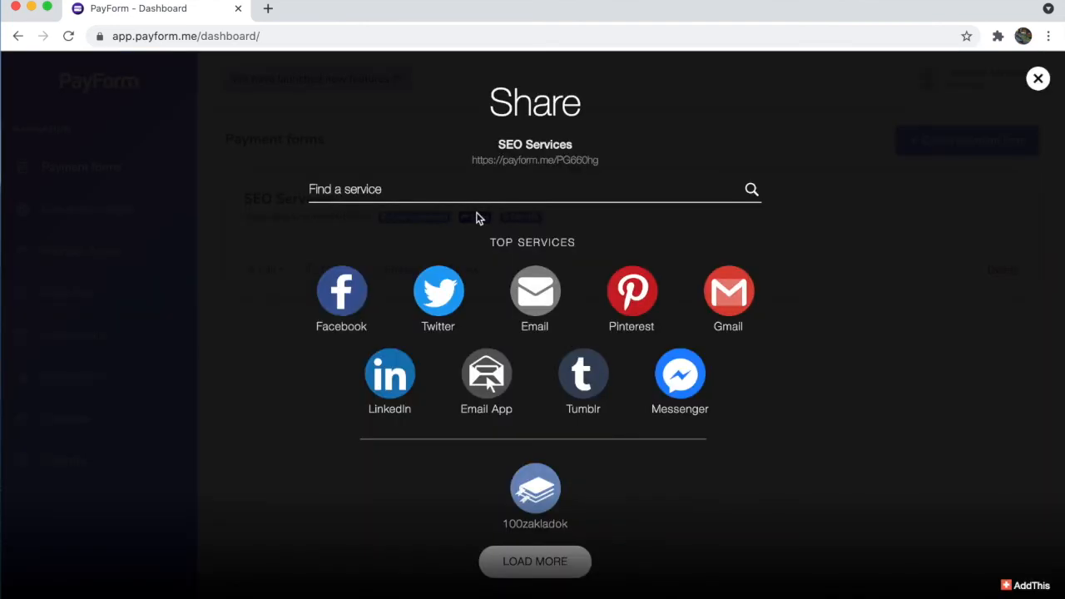
{"action": "left_click", "coordinate": [1037, 81]}
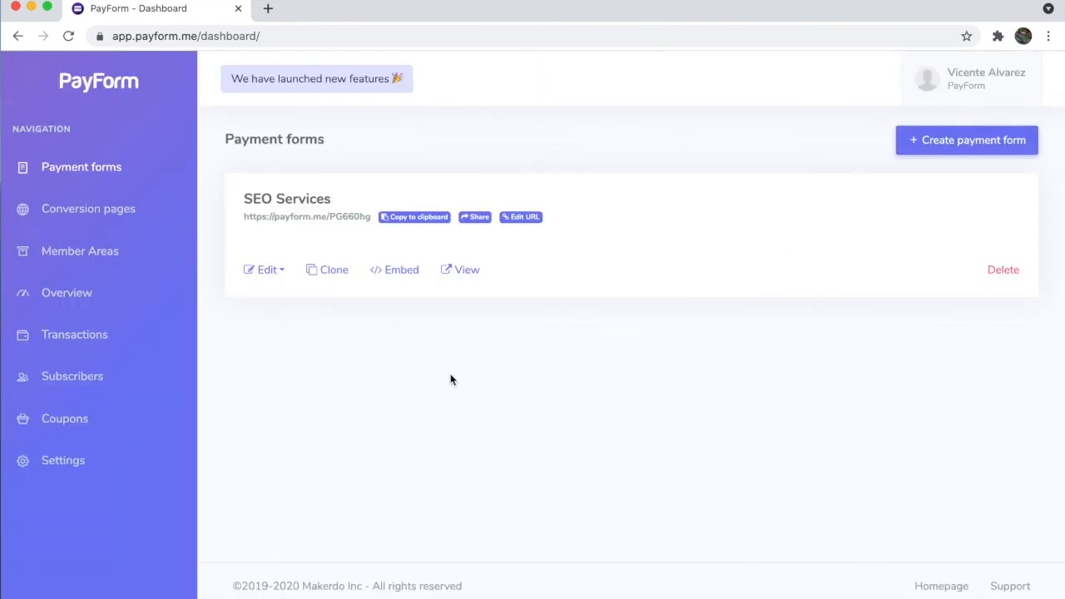
{"action": "left_click", "coordinate": [415, 217]}
{"action": "left_click", "coordinate": [526, 408]}
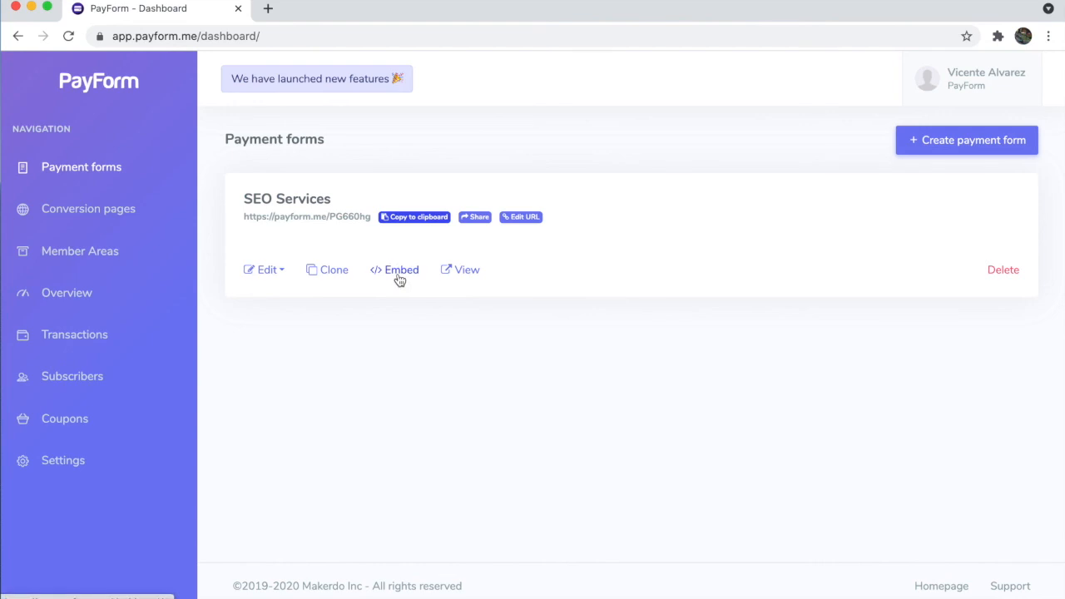
Step: Copy the form's embed code, then paste it into the address bar to verify it and delete it
{"action": "left_click", "coordinate": [398, 277]}
{"action": "left_click", "coordinate": [526, 410]}
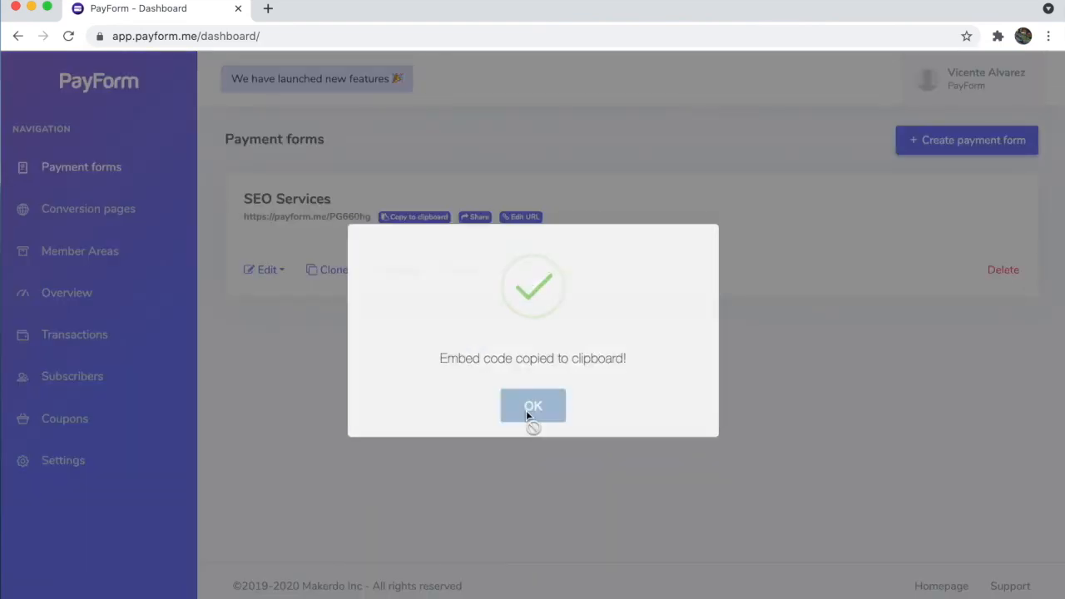
{"action": "left_click", "coordinate": [280, 38]}
{"action": "key", "text": "ctrl+v"}
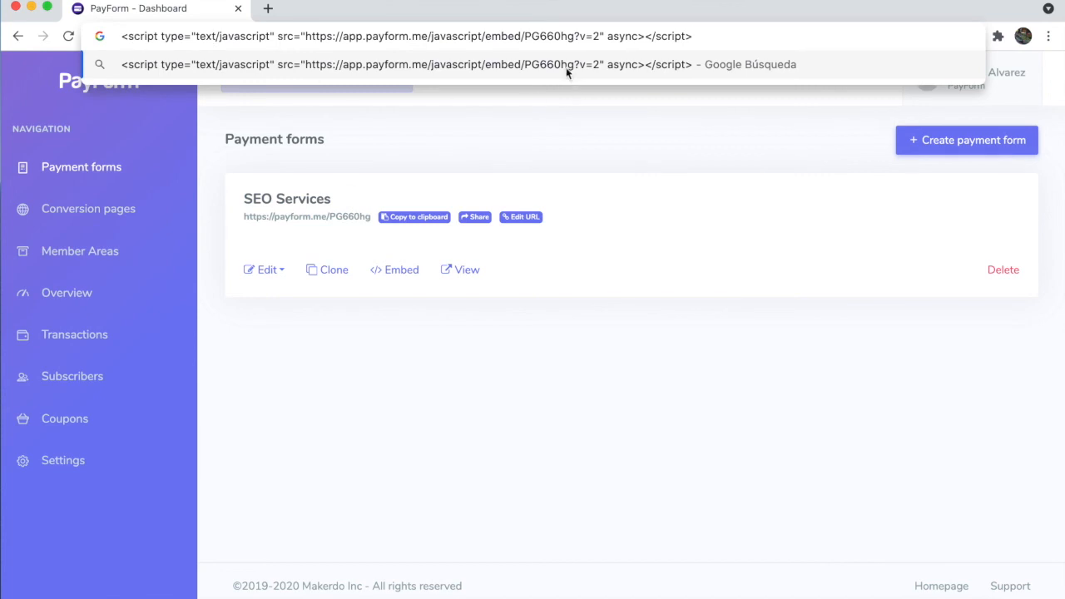
{"action": "triple_click", "coordinate": [572, 35]}
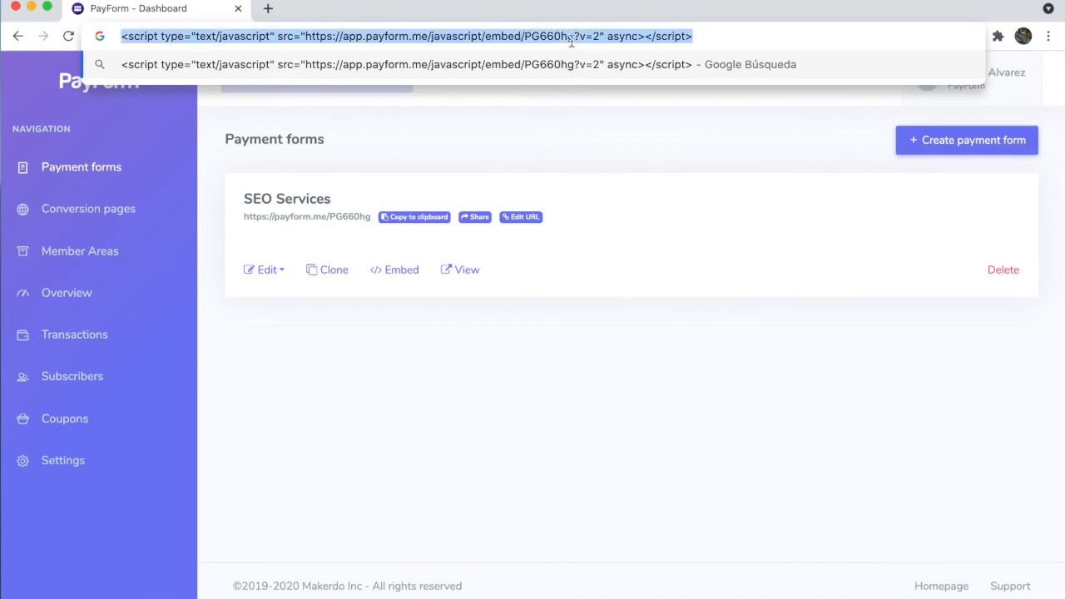
{"action": "key", "text": "BackSpace"}
{"action": "left_click", "coordinate": [595, 331]}
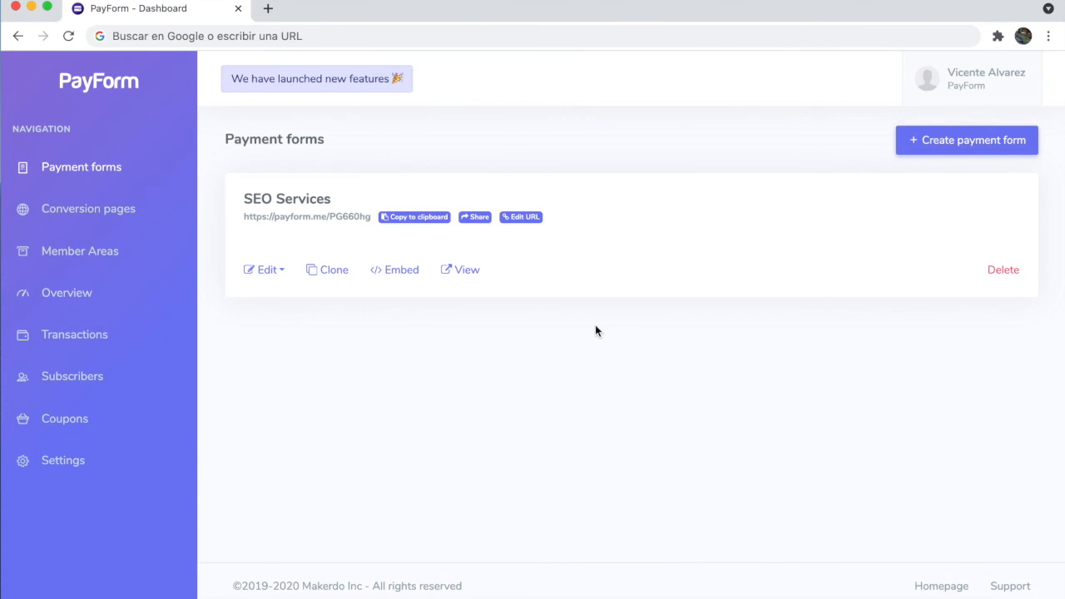